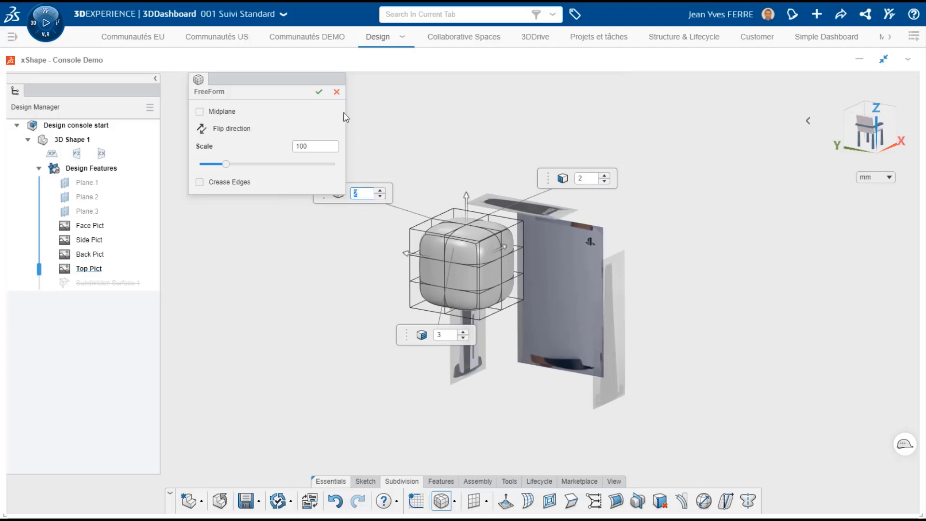
- Create the FreeForm box with 2, 2 and 3 divisions and scale it to the console outline in the face and side pictures
{"action": "left_click", "coordinate": [319, 91]}
{"action": "left_click", "coordinate": [873, 137]}
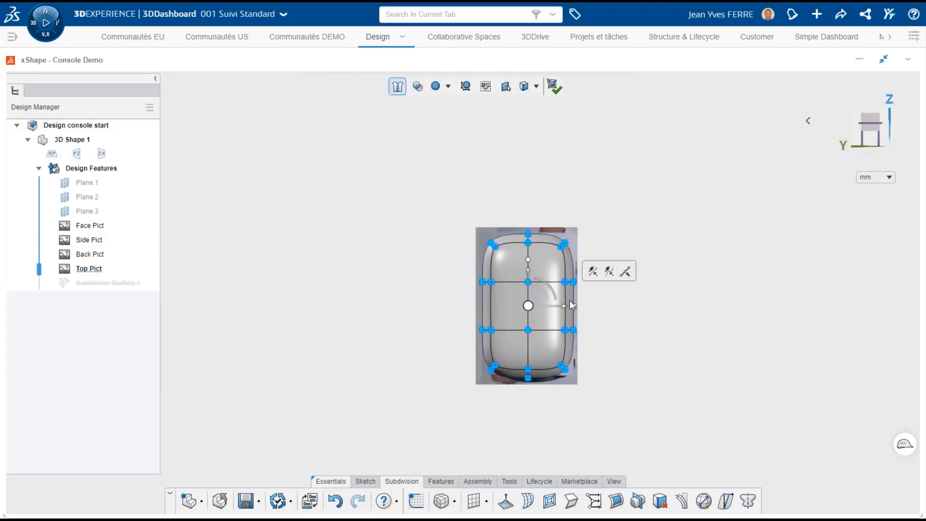
{"action": "scroll", "coordinate": [555, 308], "scroll_direction": "up", "scroll_amount": 3}
{"action": "left_click", "coordinate": [663, 327]}
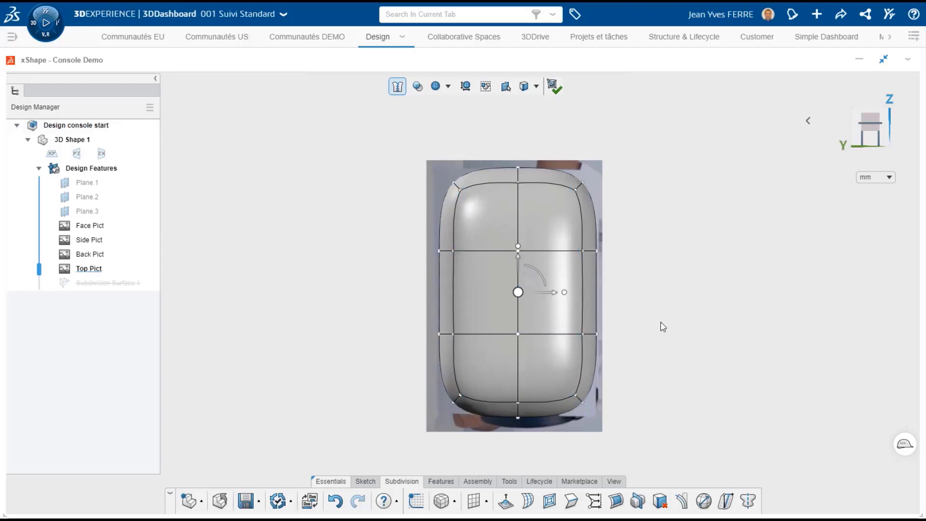
{"action": "scroll", "coordinate": [663, 328], "scroll_direction": "down", "scroll_amount": 1}
{"action": "left_click", "coordinate": [844, 145]}
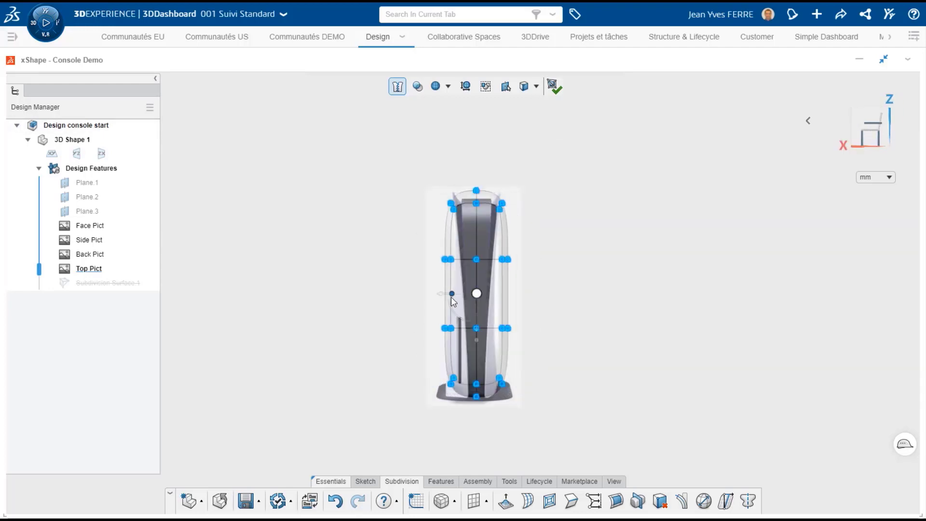
- Apply symmetry to the subdivision surface about the YZ plane and crease its front and back perimeter edge loops
{"action": "left_click", "coordinate": [748, 501]}
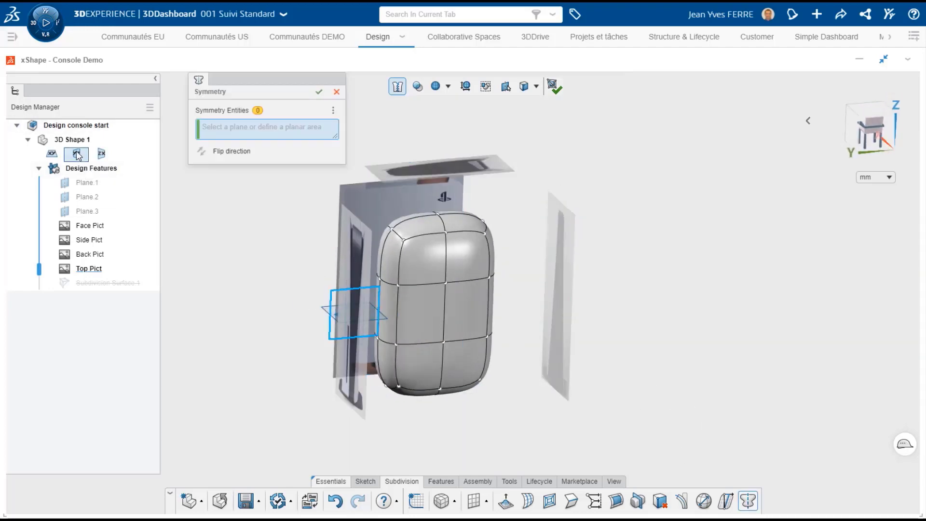
{"action": "left_click", "coordinate": [319, 92]}
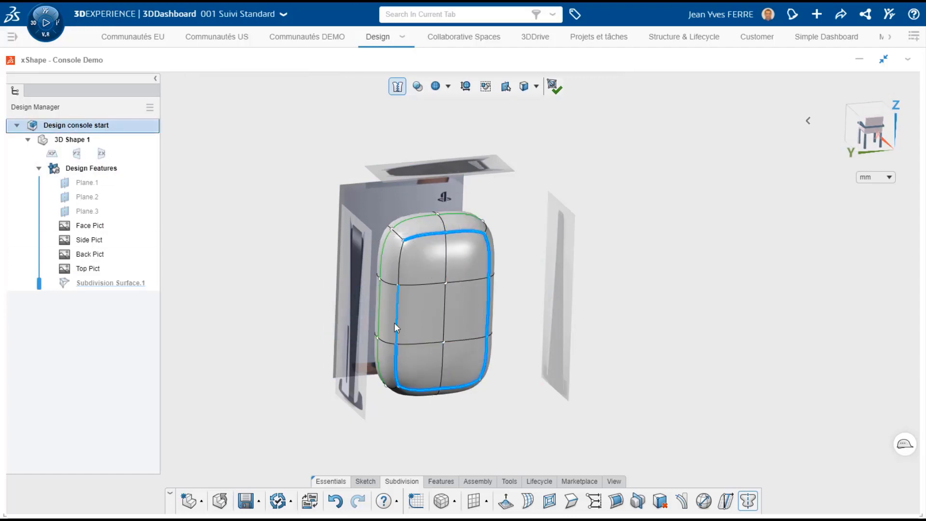
{"action": "left_click", "coordinate": [571, 501]}
{"action": "left_click", "coordinate": [317, 100]}
- Fully crease the short edges across the body's thickness at its four corners to turn it into a sharp box
{"action": "middle_click_drag", "start_coordinate": [675, 298], "coordinate": [704, 305]}
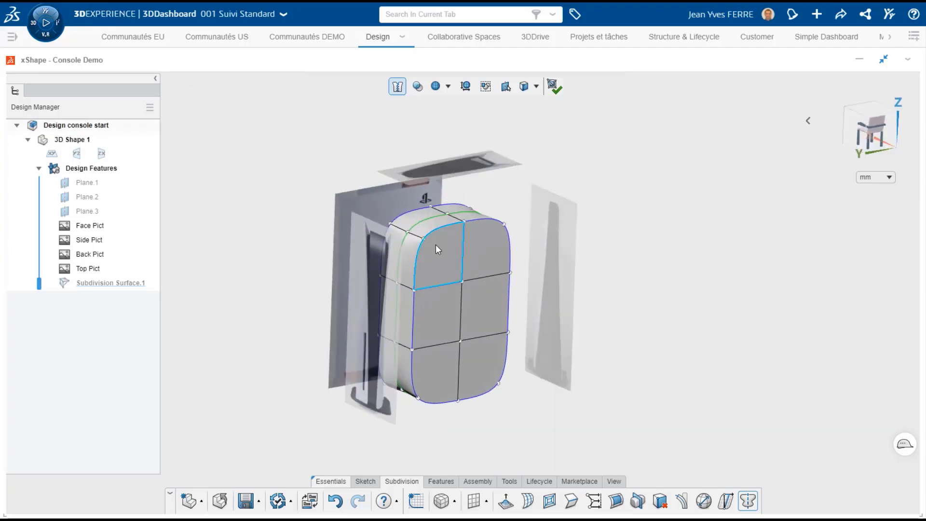
{"action": "left_click", "coordinate": [571, 501]}
{"action": "left_click", "coordinate": [416, 236]}
{"action": "middle_click_drag", "start_coordinate": [439, 314], "coordinate": [455, 285]}
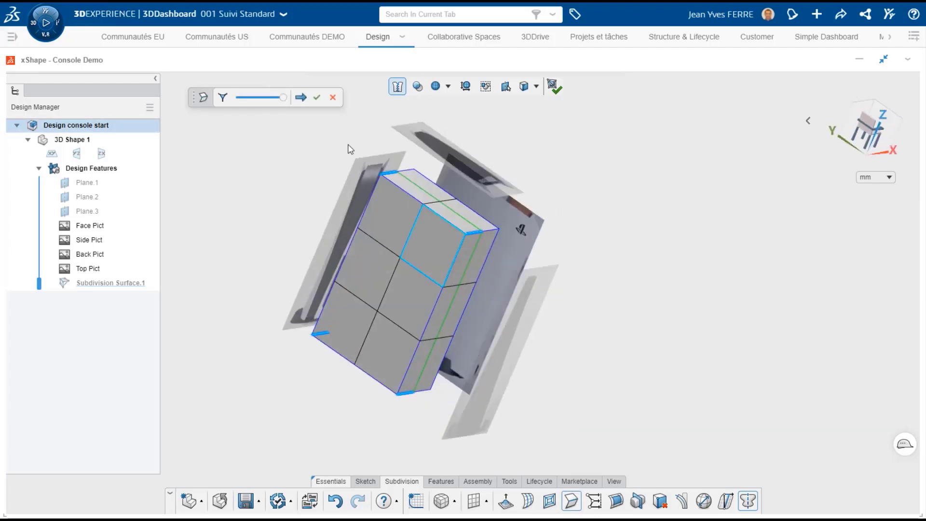
{"action": "left_click", "coordinate": [316, 97]}
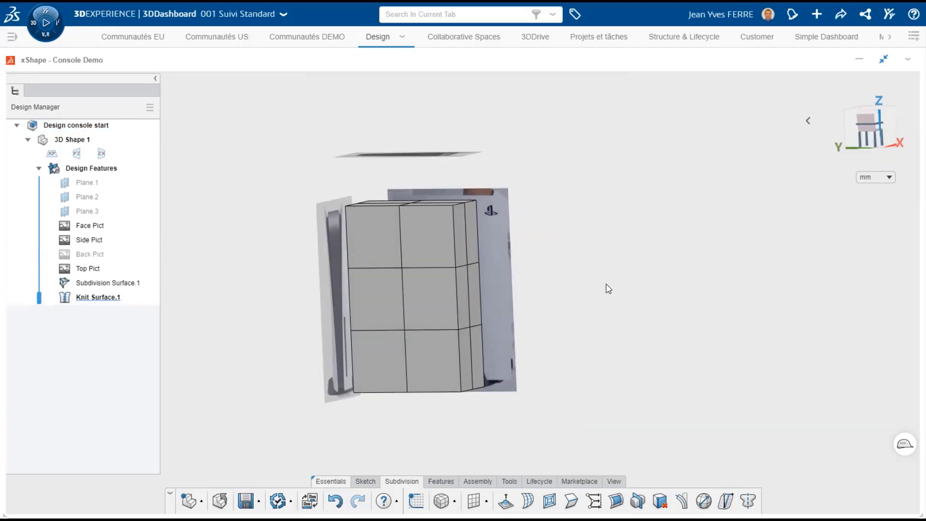
- Reopen the subdivision surface for editing in the side view and make it about half transparent over the picture
{"action": "left_click", "coordinate": [835, 162]}
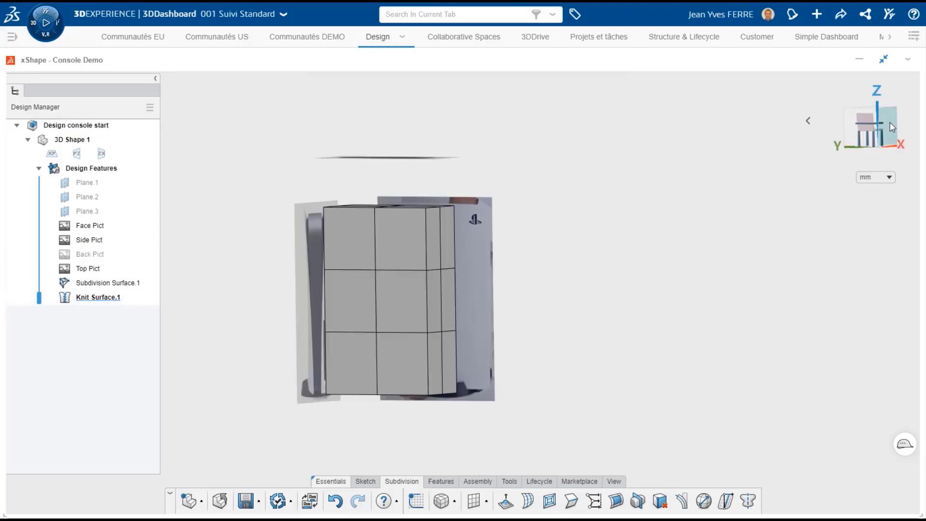
{"action": "double_click", "coordinate": [474, 302]}
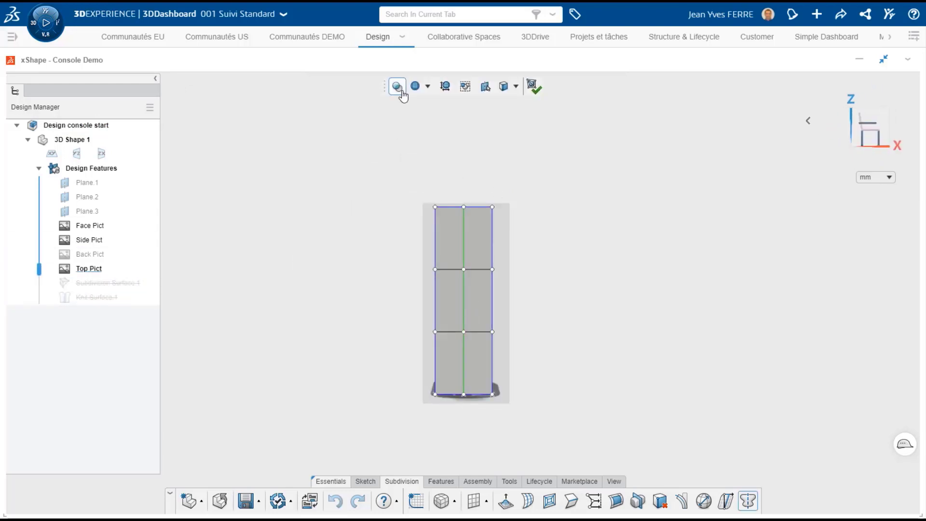
{"action": "left_click_drag", "start_coordinate": [441, 113], "coordinate": [475, 113]}
{"action": "scroll", "coordinate": [452, 359], "scroll_direction": "up", "scroll_amount": 2}
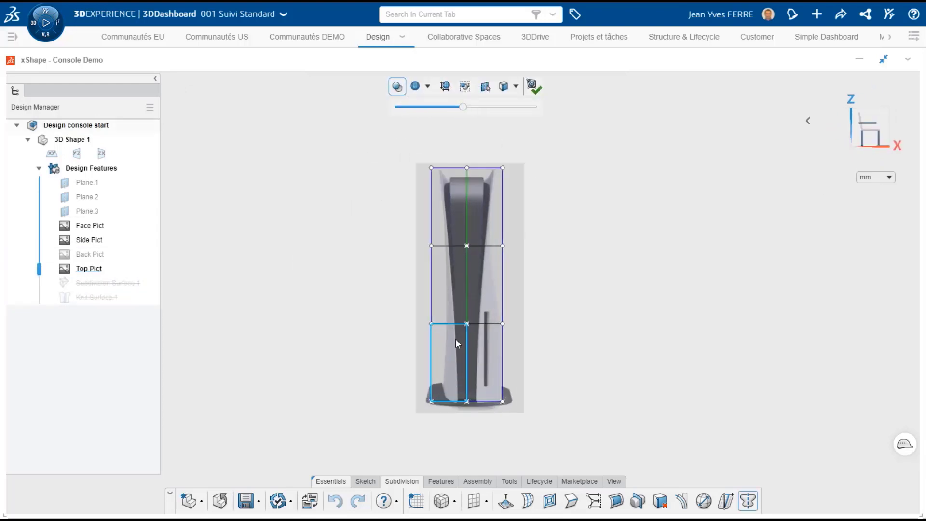
- Select all the control points and scale the body narrower along X to match the console's top width in the picture
{"action": "left_click_drag", "start_coordinate": [400, 137], "coordinate": [535, 434]}
{"action": "scroll", "coordinate": [490, 303], "scroll_direction": "up", "scroll_amount": 3}
{"action": "left_click_drag", "start_coordinate": [503, 278], "coordinate": [493, 278]}
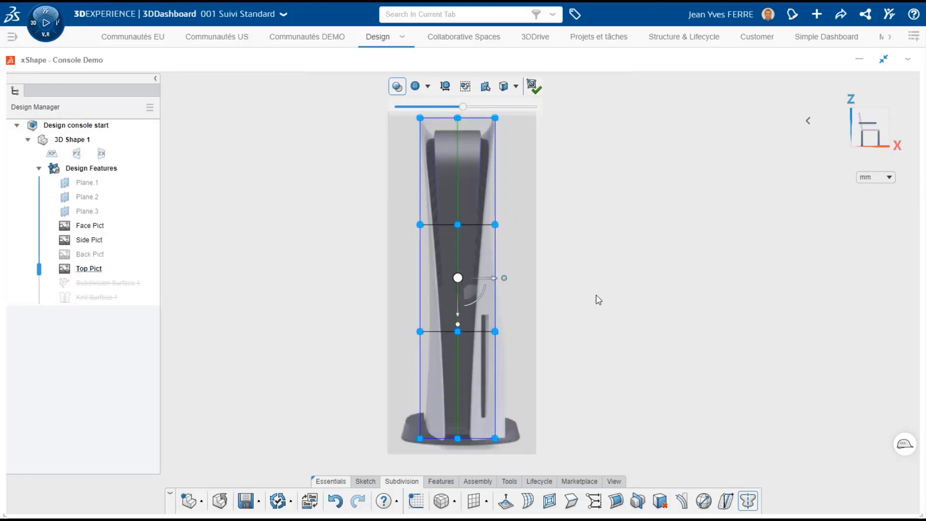
- Narrow the near narrow side's bottom, lower and upper cross edges along X so its outline follows the dark tapered centre
{"action": "left_click", "coordinate": [438, 440]}
{"action": "left_click_drag", "start_coordinate": [503, 438], "coordinate": [485, 438]}
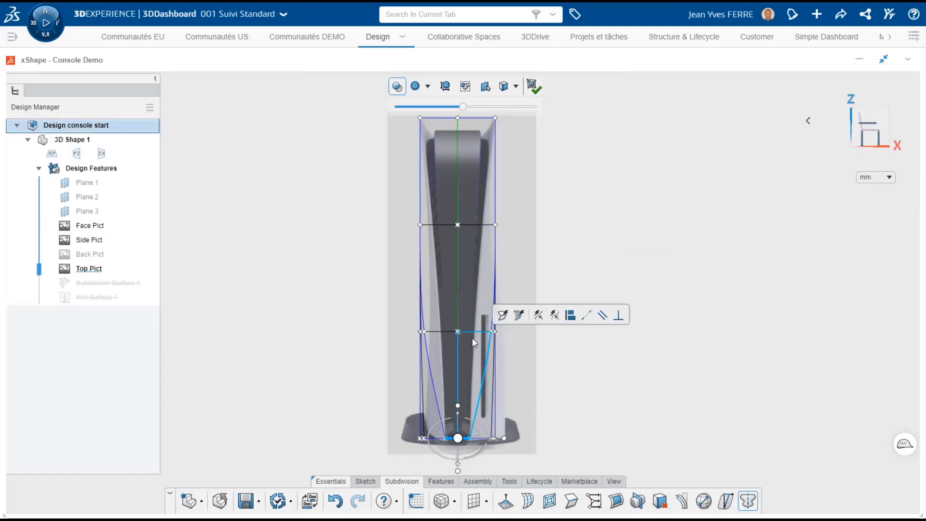
{"action": "left_click_drag", "start_coordinate": [504, 332], "coordinate": [495, 331]}
{"action": "left_click", "coordinate": [480, 226]}
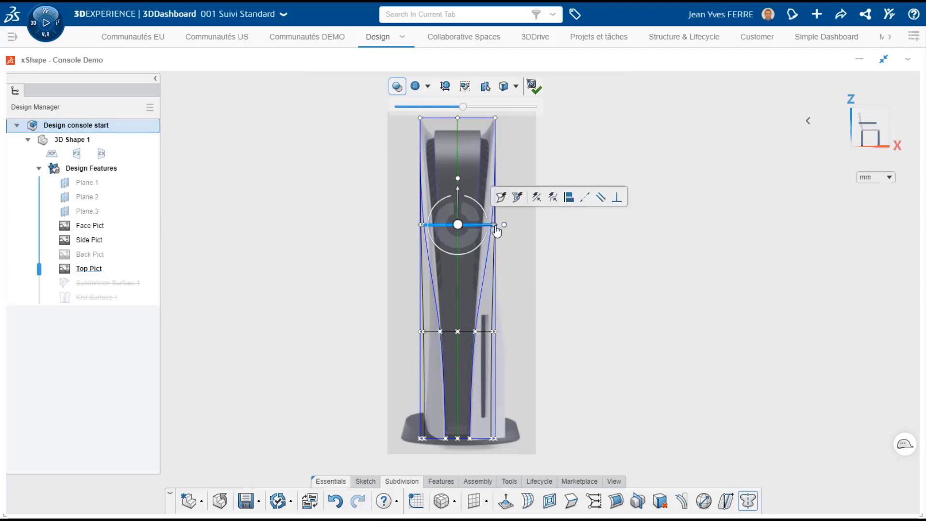
{"action": "left_click_drag", "start_coordinate": [488, 225], "coordinate": [488, 225]}
{"action": "left_click", "coordinate": [667, 322]}
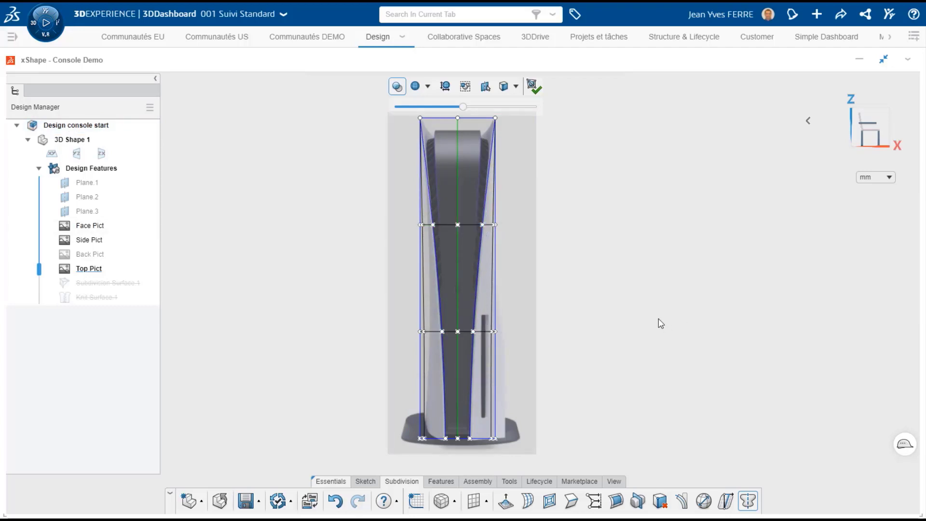
- Finish editing the subdivision surface, view the opposite narrow side, hide Face Pict and show Back Pict
{"action": "scroll", "coordinate": [659, 322], "scroll_direction": "down", "scroll_amount": 3}
{"action": "left_click", "coordinate": [534, 88]}
{"action": "middle_click_drag", "start_coordinate": [570, 218], "coordinate": [609, 255]}
{"action": "left_click", "coordinate": [876, 126]}
{"action": "left_click", "coordinate": [93, 224]}
{"action": "left_click", "coordinate": [135, 181]}
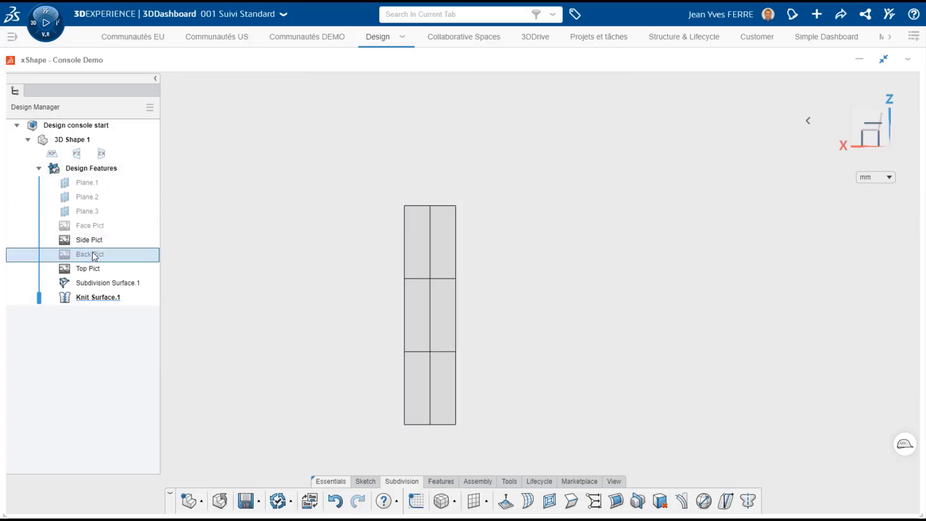
{"action": "left_click", "coordinate": [92, 255]}
{"action": "left_click", "coordinate": [134, 209]}
- Reopen the subdivision surface and narrow this side's top and upper cross edges along X to fit the back picture's taper
{"action": "left_click", "coordinate": [439, 331]}
{"action": "double_click", "coordinate": [439, 331]}
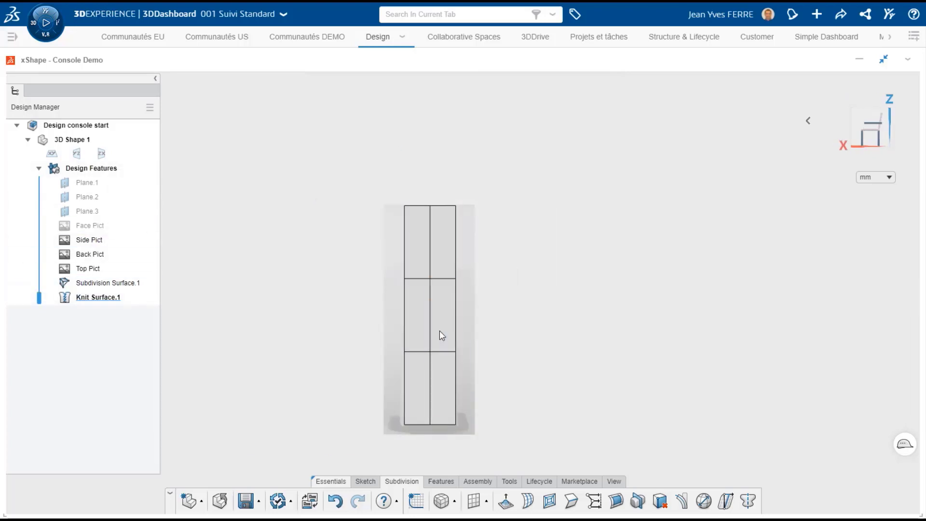
{"action": "scroll", "coordinate": [359, 395], "scroll_direction": "up", "scroll_amount": 2}
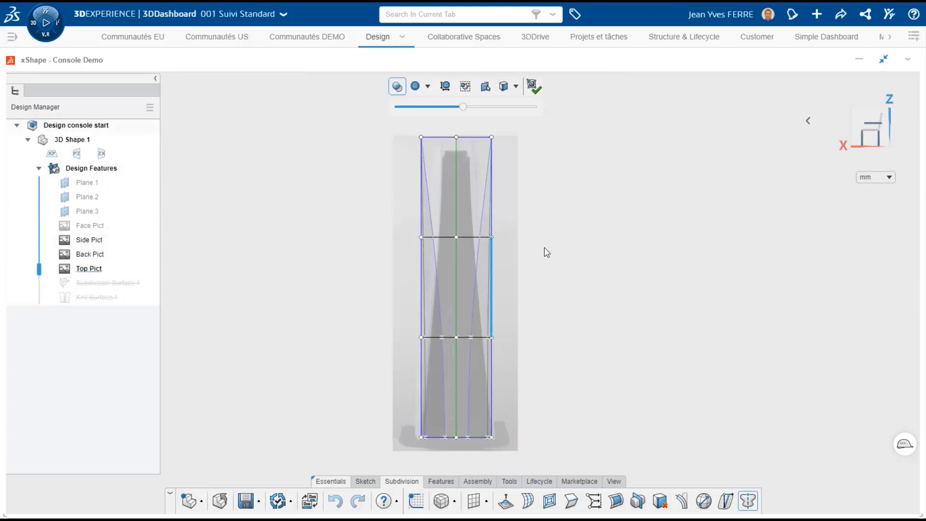
{"action": "left_click", "coordinate": [463, 138]}
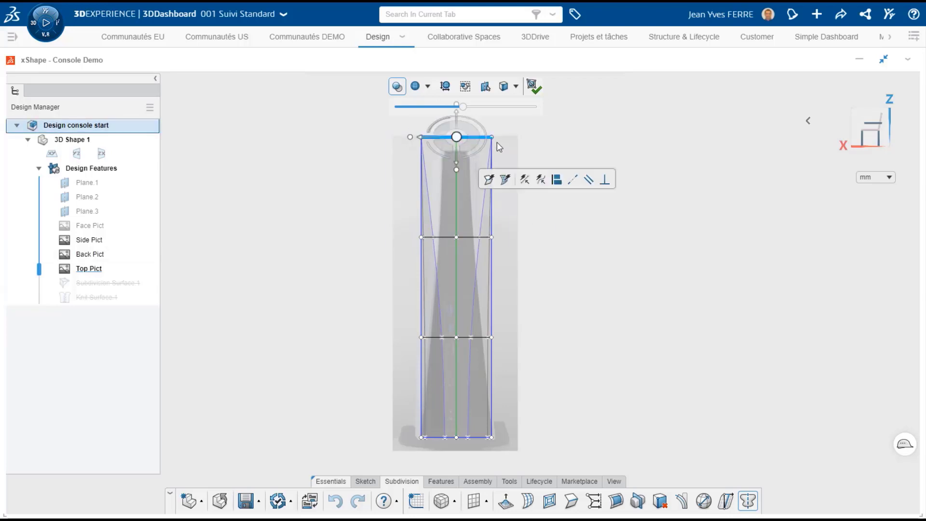
{"action": "scroll", "coordinate": [497, 142], "scroll_direction": "up", "scroll_amount": 4}
{"action": "left_click", "coordinate": [384, 394]}
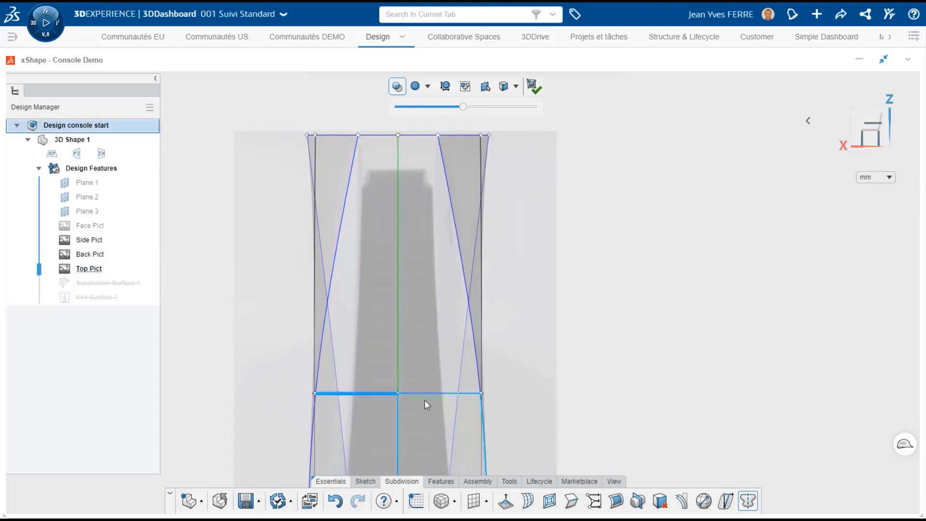
{"action": "left_click_drag", "start_coordinate": [353, 394], "coordinate": [381, 394]}
{"action": "scroll", "coordinate": [481, 401], "scroll_direction": "down", "scroll_amount": 2}
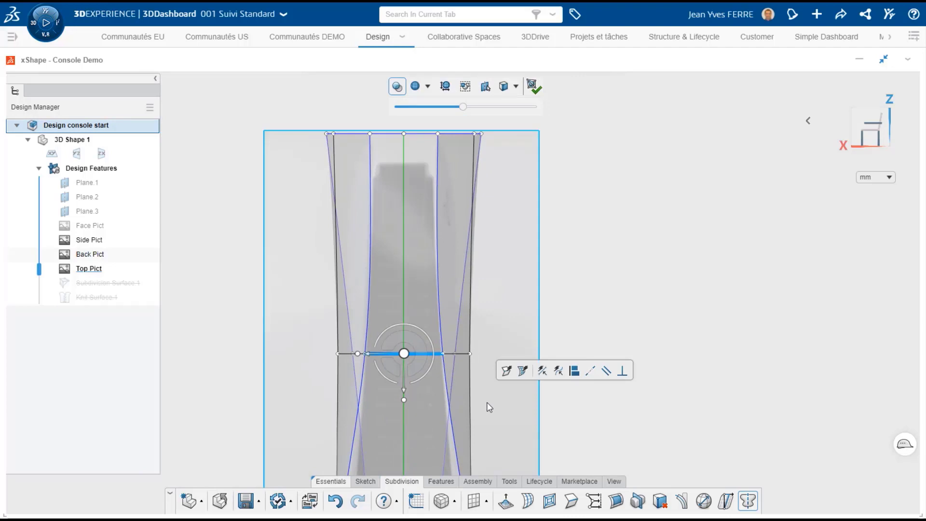
- Narrow the lower cross edges of the same side along X to fit the back picture, and finish editing
{"action": "middle_click_drag", "start_coordinate": [509, 416], "coordinate": [514, 388]}
{"action": "left_click", "coordinate": [871, 129]}
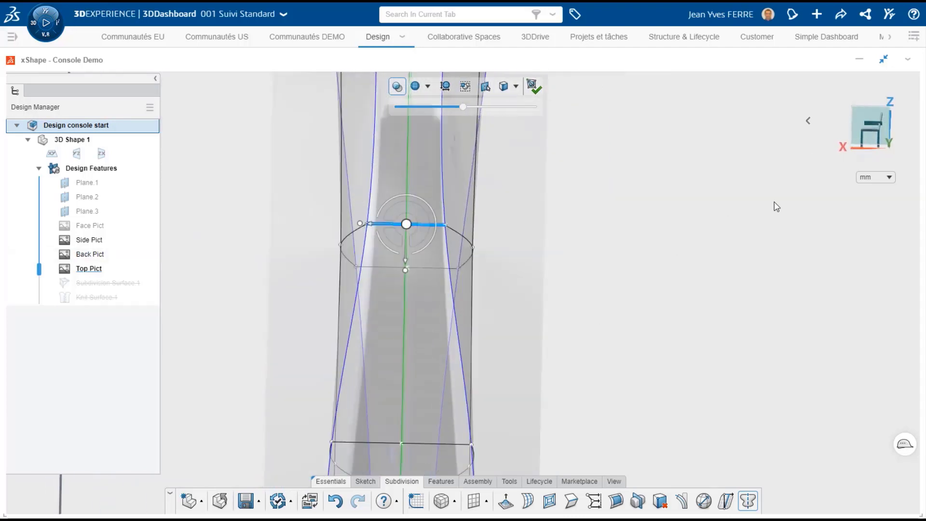
{"action": "scroll", "coordinate": [477, 384], "scroll_direction": "up", "scroll_amount": 3}
{"action": "scroll", "coordinate": [479, 390], "scroll_direction": "down", "scroll_amount": 3}
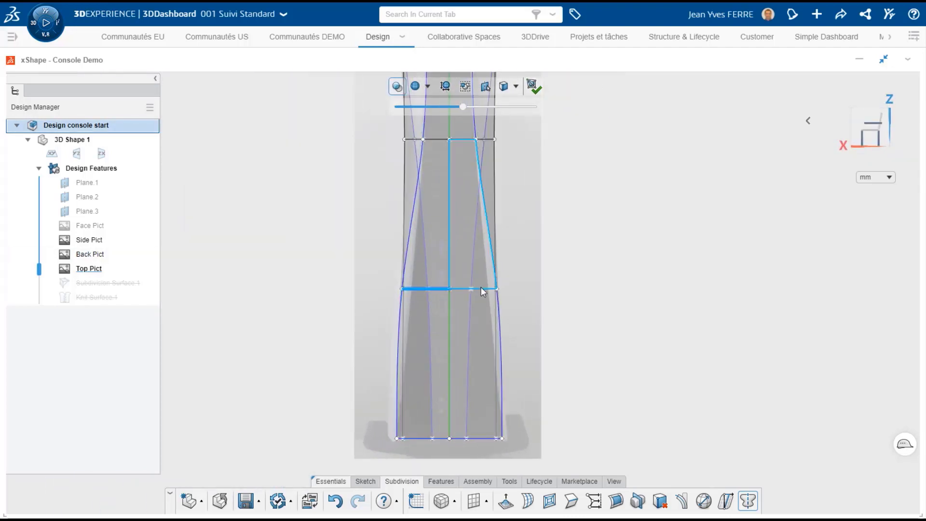
{"action": "left_click", "coordinate": [481, 287]}
{"action": "left_click_drag", "start_coordinate": [402, 288], "coordinate": [415, 293]}
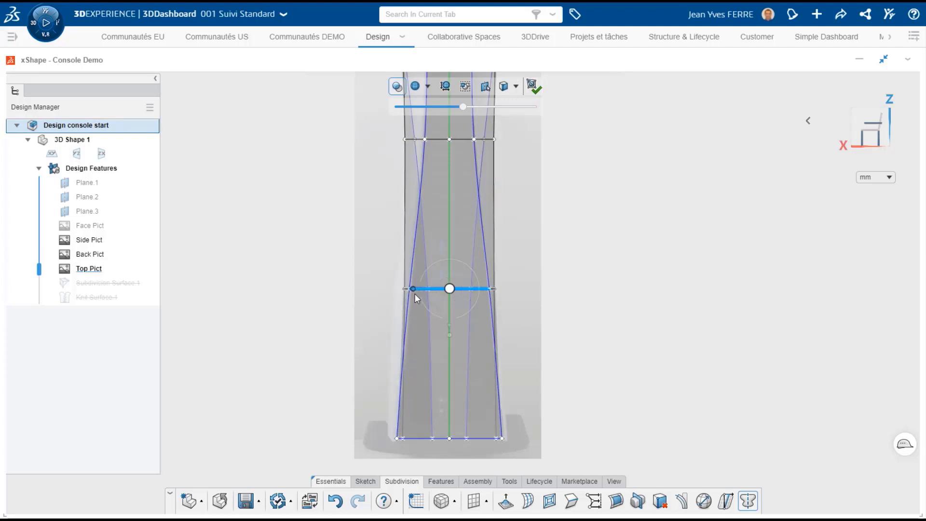
{"action": "left_click", "coordinate": [533, 87]}
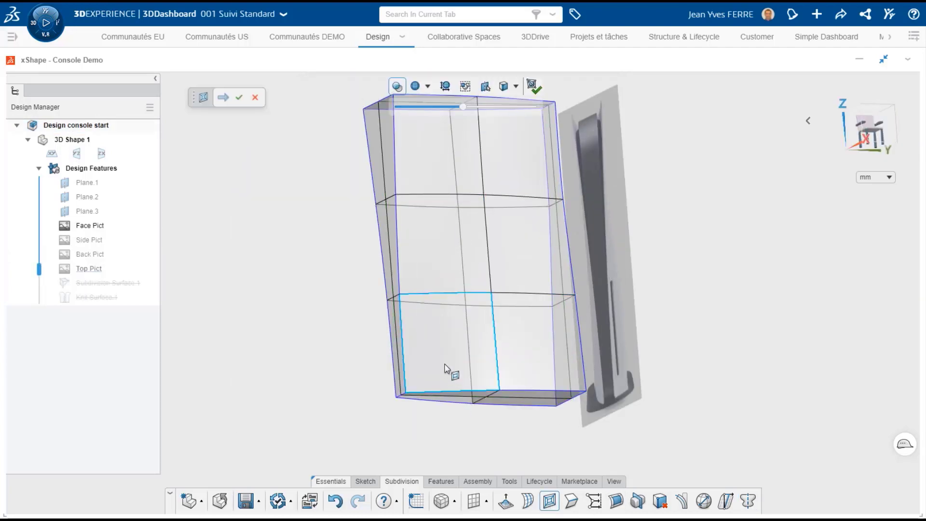
- Inset the column of three faces on the large side nearest the body's edge as one group
{"action": "left_click_drag", "start_coordinate": [445, 364], "coordinate": [436, 153]}
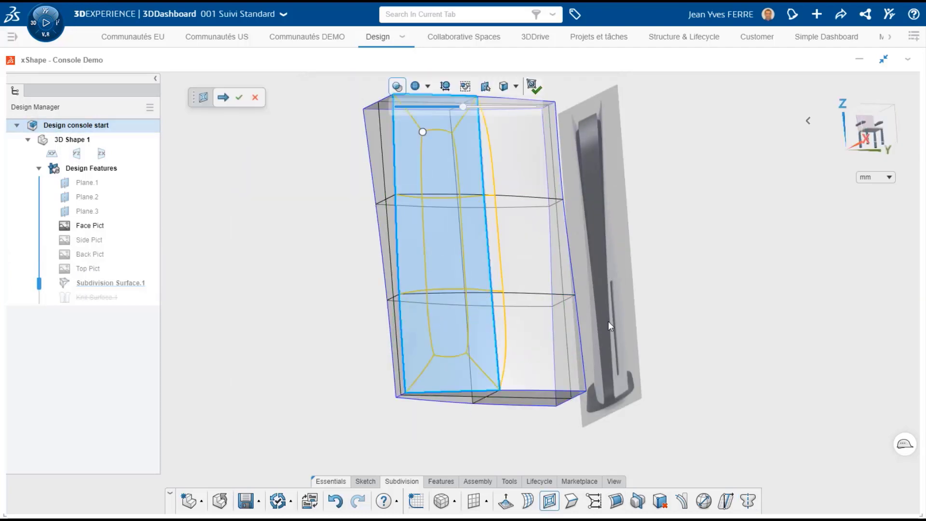
{"action": "left_click", "coordinate": [238, 97]}
{"action": "middle_click_drag", "start_coordinate": [694, 310], "coordinate": [733, 352]}
- Crease the inset's inner bottom edges and its lower corner edge on the large side
{"action": "scroll", "coordinate": [529, 369], "scroll_direction": "up", "scroll_amount": 5}
{"action": "left_click", "coordinate": [484, 345]}
{"action": "left_click", "coordinate": [571, 500]}
{"action": "left_click", "coordinate": [476, 283]}
{"action": "left_click", "coordinate": [405, 289]}
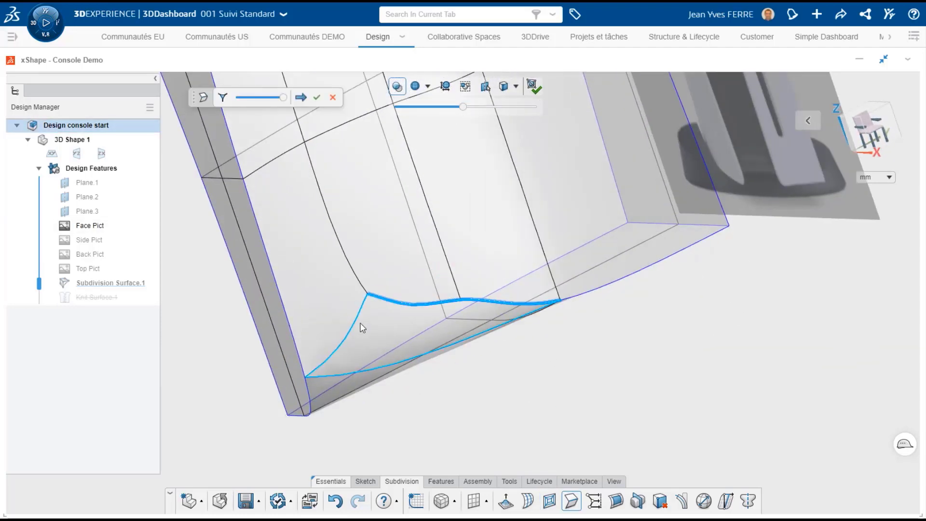
{"action": "left_click", "coordinate": [353, 331]}
{"action": "left_click", "coordinate": [506, 402]}
{"action": "scroll", "coordinate": [561, 357], "scroll_direction": "down", "scroll_amount": 4}
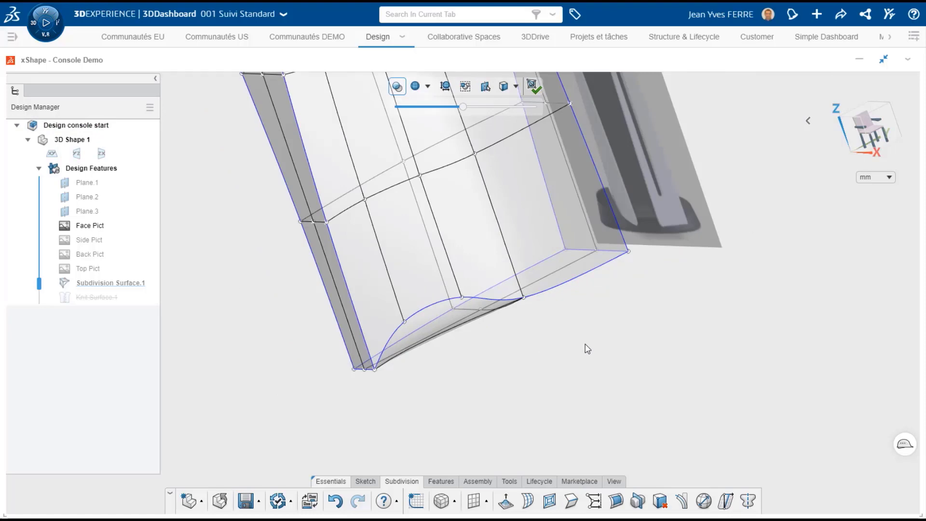
- Lower the inset's two bottom vertices along Z until they line up with the body's straight bottom edge
{"action": "middle_click_drag", "start_coordinate": [533, 346], "coordinate": [459, 357]}
{"action": "scroll", "coordinate": [410, 336], "scroll_direction": "up", "scroll_amount": 5}
{"action": "left_click", "coordinate": [282, 308]}
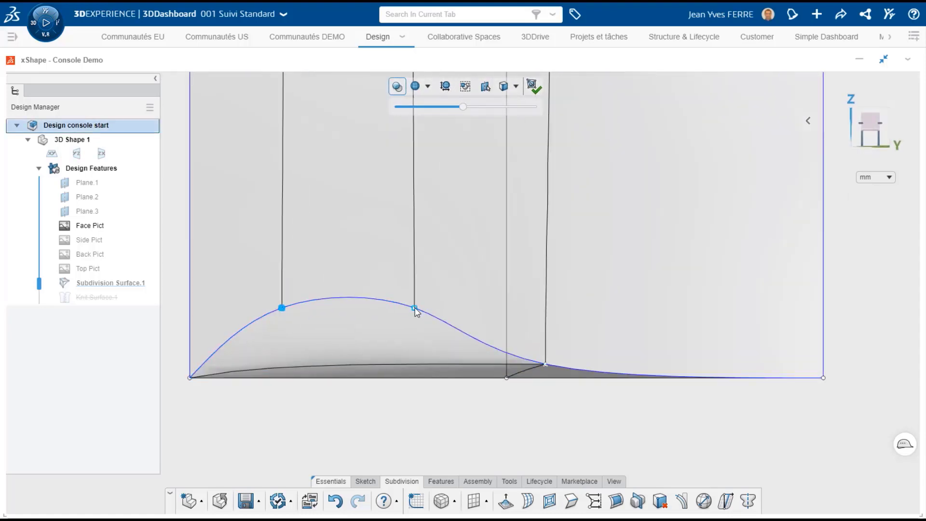
{"action": "left_click_drag", "start_coordinate": [348, 278], "coordinate": [349, 349]}
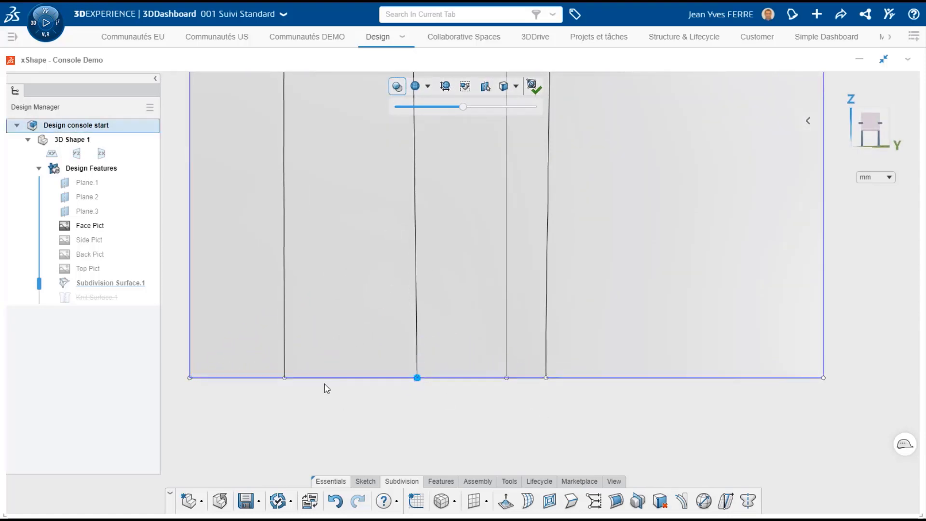
- Align the manipulator to XYZ and pull the inset's outer bottom vertex outward along X to the flared base in the picture
{"action": "scroll", "coordinate": [515, 427], "scroll_direction": "down", "scroll_amount": 2}
{"action": "middle_click_drag", "start_coordinate": [515, 428], "coordinate": [446, 191]}
{"action": "left_click", "coordinate": [386, 199]}
{"action": "left_click", "coordinate": [394, 240]}
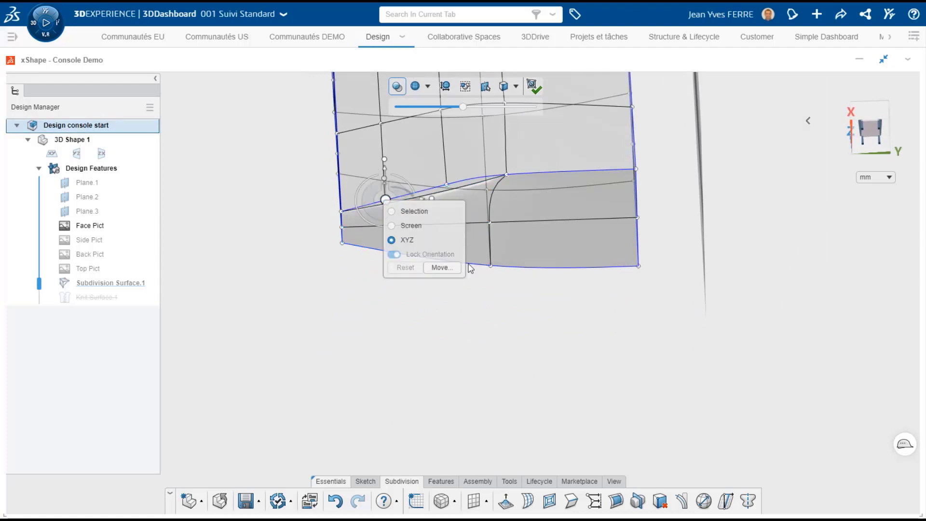
{"action": "left_click", "coordinate": [439, 267]}
{"action": "middle_click_drag", "start_coordinate": [465, 269], "coordinate": [441, 126]}
{"action": "left_click", "coordinate": [861, 135]}
{"action": "scroll", "coordinate": [719, 389], "scroll_direction": "up", "scroll_amount": 5}
{"action": "left_click_drag", "start_coordinate": [557, 353], "coordinate": [654, 352]}
{"action": "scroll", "coordinate": [729, 394], "scroll_direction": "down", "scroll_amount": 5}
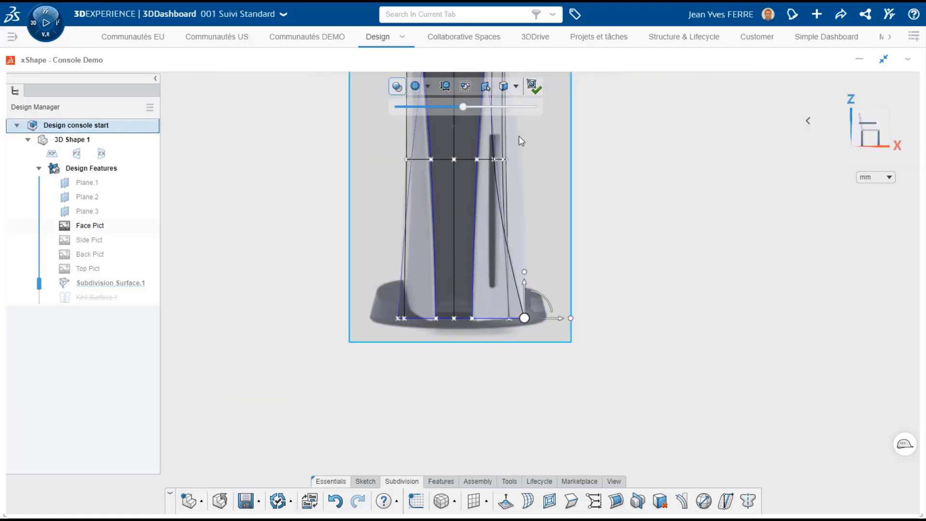
- Pull the vertex on the next row above outward along X to follow the bulging side panel in the picture
{"action": "scroll", "coordinate": [518, 138], "scroll_direction": "up", "scroll_amount": 4}
{"action": "left_click", "coordinate": [476, 198]}
{"action": "left_click_drag", "start_coordinate": [513, 198], "coordinate": [650, 211]}
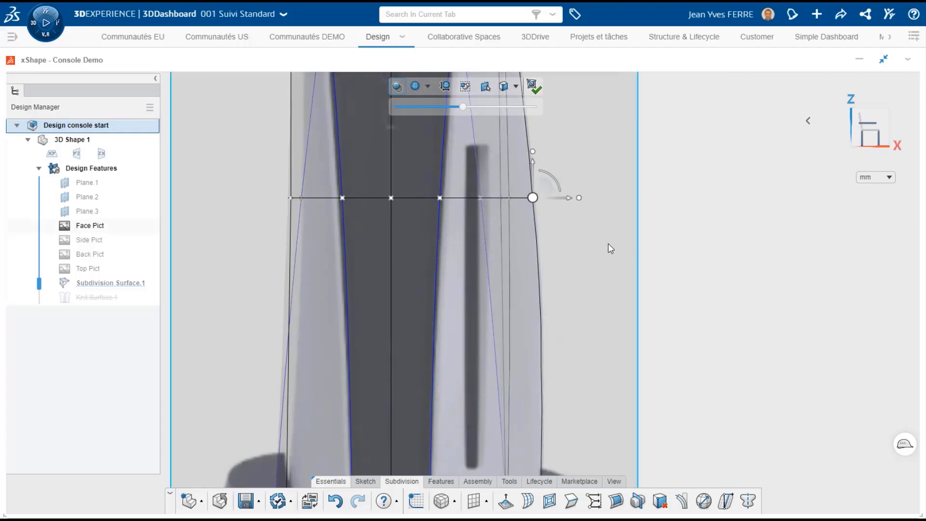
- View the body from below and pull the inset's second bottom vertex outward along X to smooth the bulge
{"action": "scroll", "coordinate": [609, 251], "scroll_direction": "down", "scroll_amount": 5}
{"action": "middle_click_drag", "start_coordinate": [600, 309], "coordinate": [524, 194]}
{"action": "left_click", "coordinate": [861, 152]}
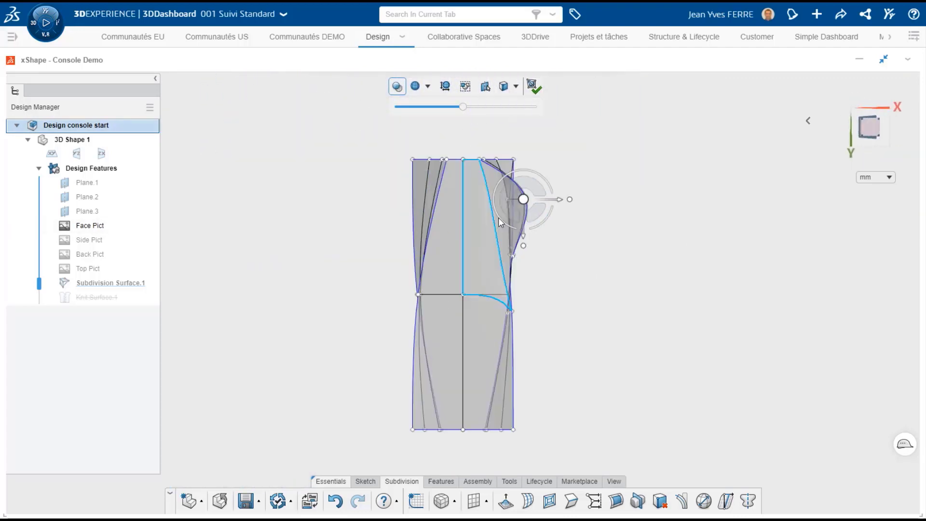
{"action": "scroll", "coordinate": [499, 218], "scroll_direction": "up", "scroll_amount": 5}
{"action": "left_click", "coordinate": [525, 305]}
{"action": "left_click_drag", "start_coordinate": [562, 305], "coordinate": [603, 306]}
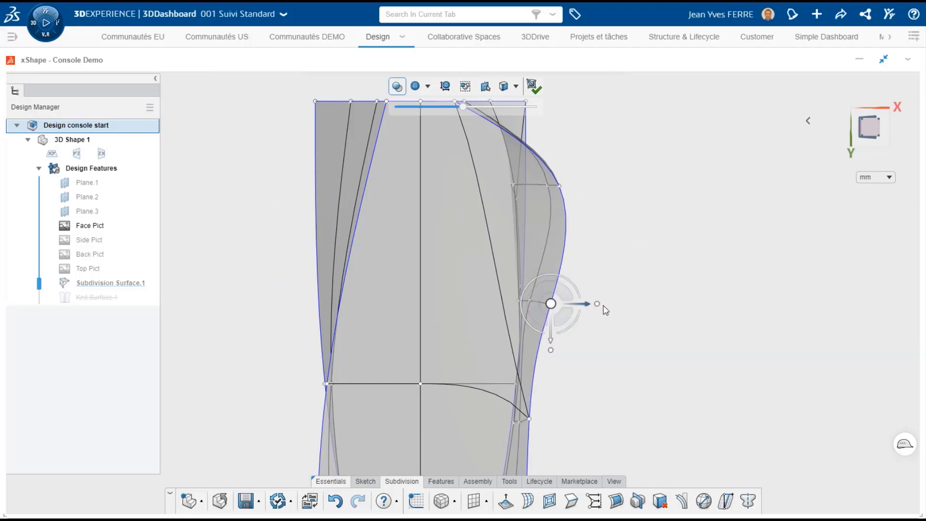
- From the front view, pull two vertices of the bulging side panel slightly inward along X to follow the face picture
{"action": "scroll", "coordinate": [601, 308], "scroll_direction": "down", "scroll_amount": 2}
{"action": "middle_click_drag", "start_coordinate": [579, 309], "coordinate": [396, 273]}
{"action": "left_click", "coordinate": [526, 193]}
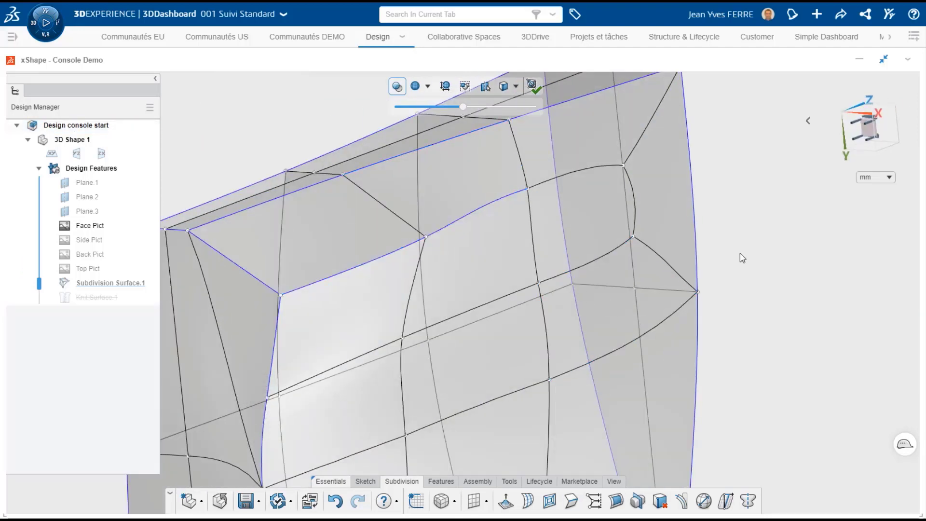
{"action": "scroll", "coordinate": [742, 277], "scroll_direction": "down", "scroll_amount": 2}
{"action": "left_click", "coordinate": [869, 100]}
{"action": "scroll", "coordinate": [357, 314], "scroll_direction": "down", "scroll_amount": 2}
{"action": "middle_click_drag", "start_coordinate": [331, 308], "coordinate": [409, 389]}
{"action": "scroll", "coordinate": [411, 386], "scroll_direction": "up", "scroll_amount": 3}
{"action": "left_click", "coordinate": [502, 268]}
{"action": "left_click_drag", "start_coordinate": [542, 347], "coordinate": [515, 348]}
{"action": "left_click", "coordinate": [477, 463]}
{"action": "left_click_drag", "start_coordinate": [516, 463], "coordinate": [513, 461]}
{"action": "scroll", "coordinate": [492, 177], "scroll_direction": "down", "scroll_amount": 3}
{"action": "scroll", "coordinate": [482, 164], "scroll_direction": "up", "scroll_amount": 3}
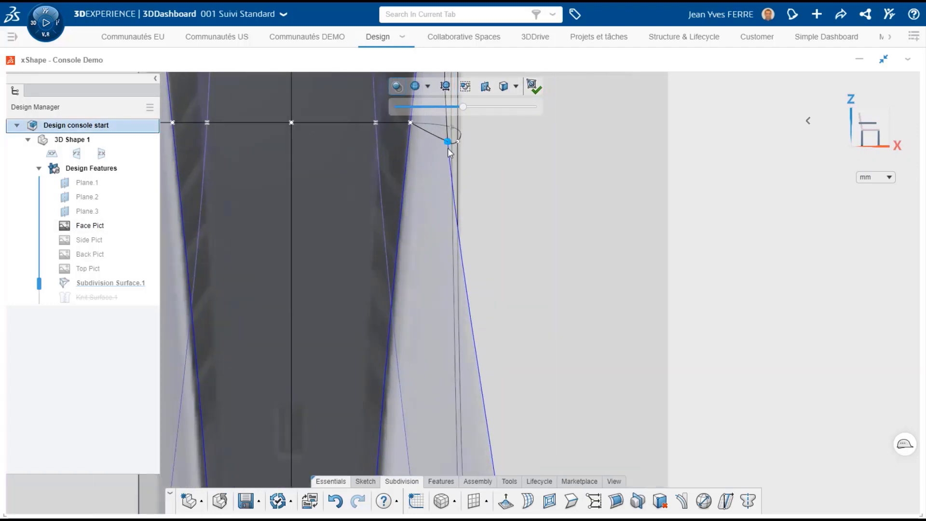
- Fine-tune two neighbouring vertices of the side inset along X, moving one slightly inward and the other slightly outward
{"action": "middle_click_drag", "start_coordinate": [615, 125], "coordinate": [478, 186]}
{"action": "scroll", "coordinate": [477, 186], "scroll_direction": "down", "scroll_amount": 3}
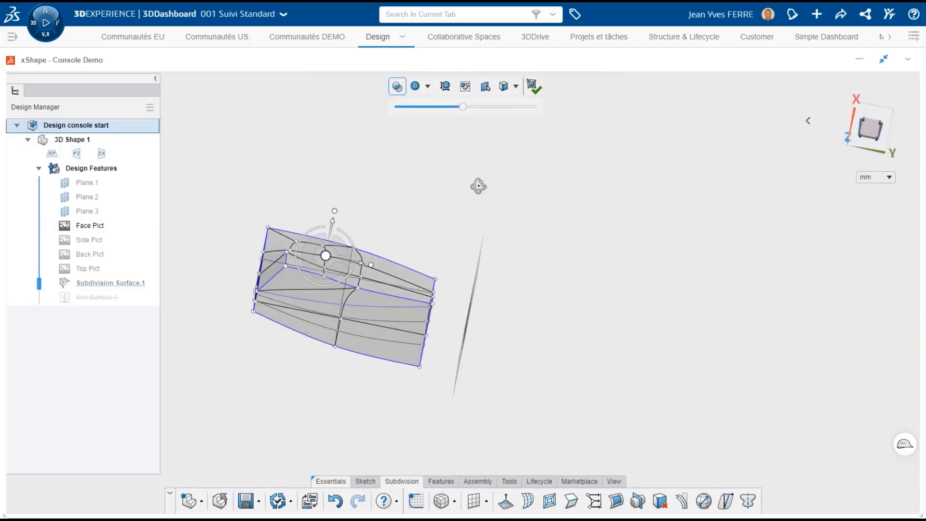
{"action": "scroll", "coordinate": [300, 270], "scroll_direction": "up", "scroll_amount": 3}
{"action": "left_click", "coordinate": [494, 306]}
{"action": "left_click_drag", "start_coordinate": [494, 274], "coordinate": [493, 283]}
{"action": "left_click", "coordinate": [500, 276]}
{"action": "left_click_drag", "start_coordinate": [504, 243], "coordinate": [506, 234]}
- Pull two outer vertices on the body's opposite side inward along X to match that edge in the face picture
{"action": "scroll", "coordinate": [602, 218], "scroll_direction": "down", "scroll_amount": 4}
{"action": "middle_click_drag", "start_coordinate": [686, 299], "coordinate": [524, 215]}
{"action": "scroll", "coordinate": [522, 213], "scroll_direction": "up", "scroll_amount": 2}
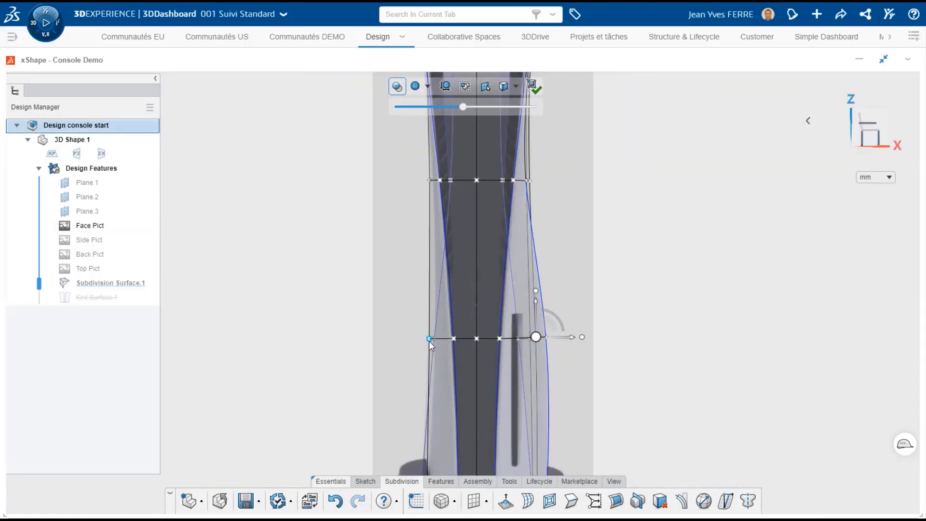
{"action": "left_click", "coordinate": [425, 319]}
{"action": "scroll", "coordinate": [427, 184], "scroll_direction": "up", "scroll_amount": 4}
{"action": "left_click", "coordinate": [431, 175]}
{"action": "left_click_drag", "start_coordinate": [466, 176], "coordinate": [472, 175]}
{"action": "scroll", "coordinate": [468, 184], "scroll_direction": "down", "scroll_amount": 3}
{"action": "scroll", "coordinate": [453, 299], "scroll_direction": "up", "scroll_amount": 4}
{"action": "left_click", "coordinate": [440, 410]}
{"action": "left_click_drag", "start_coordinate": [479, 411], "coordinate": [489, 411]}
{"action": "scroll", "coordinate": [482, 386], "scroll_direction": "down", "scroll_amount": 4}
{"action": "scroll", "coordinate": [456, 428], "scroll_direction": "up", "scroll_amount": 3}
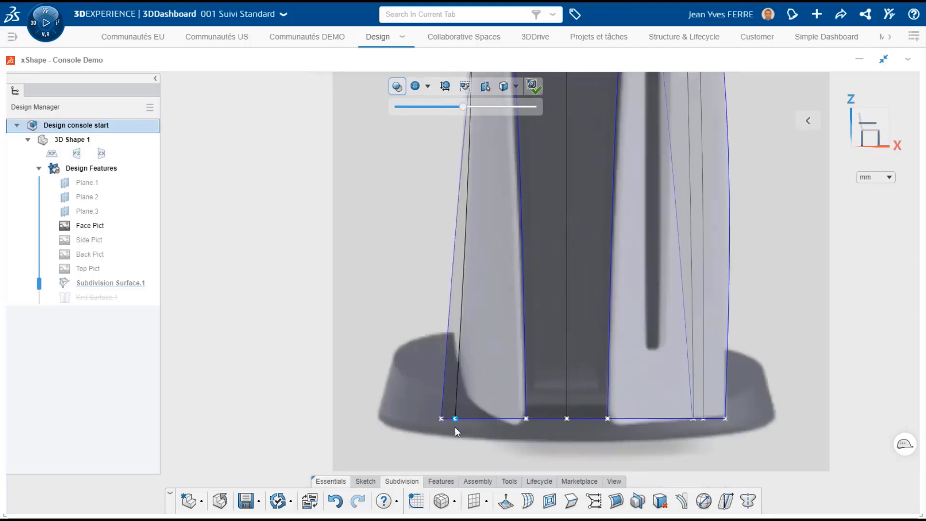
{"action": "scroll", "coordinate": [476, 428], "scroll_direction": "down", "scroll_amount": 3}
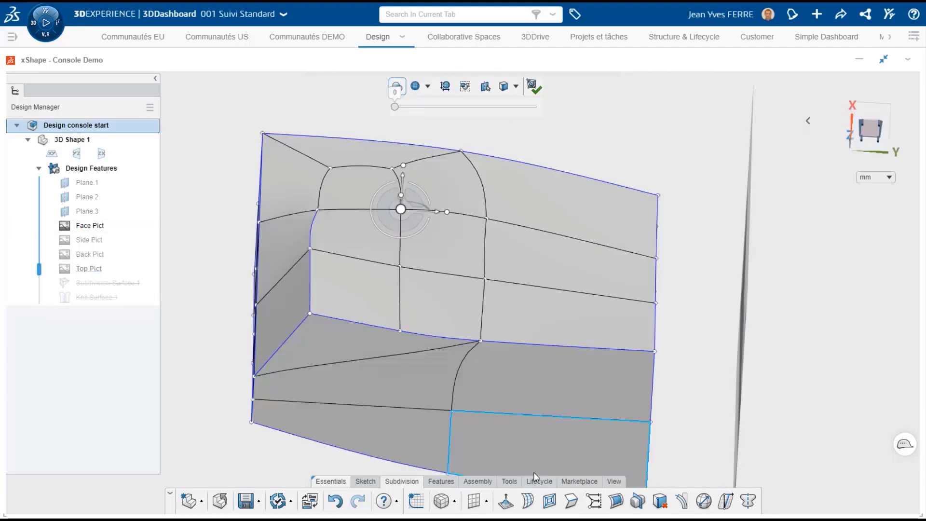
- Check the surface flow of the subdivision body with horizontal zebra stripes, and turn the analysis off
{"action": "left_click", "coordinate": [510, 481]}
{"action": "left_click", "coordinate": [600, 500]}
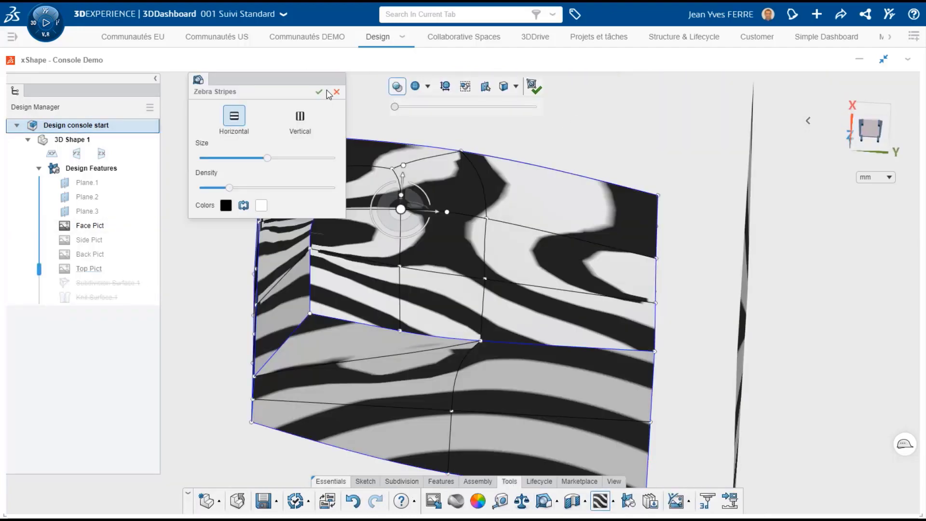
{"action": "middle_click_drag", "start_coordinate": [555, 289], "coordinate": [540, 251]}
{"action": "left_click", "coordinate": [601, 501]}
{"action": "scroll", "coordinate": [543, 285], "scroll_direction": "down", "scroll_amount": 2}
{"action": "scroll", "coordinate": [749, 339], "scroll_direction": "down", "scroll_amount": 2}
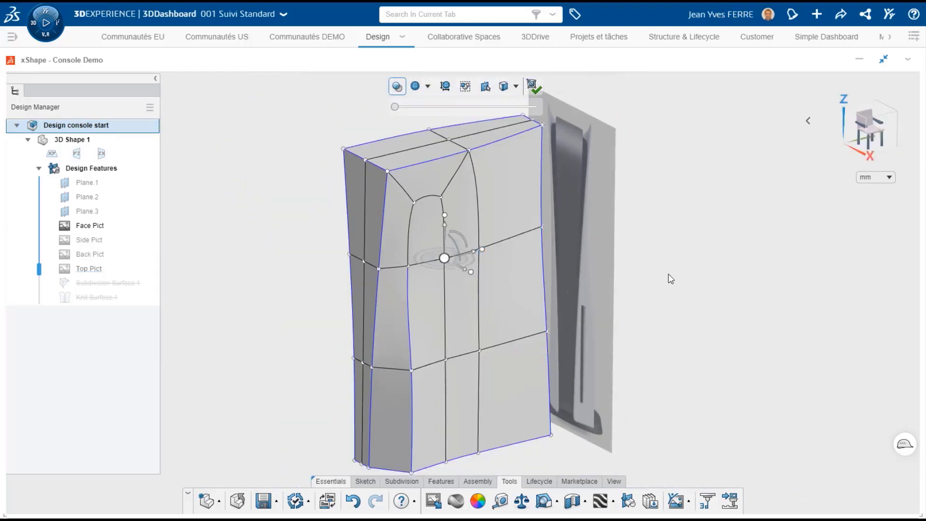
- Finish editing the subdivision surface and hide the face picture
{"action": "left_click", "coordinate": [670, 279]}
{"action": "middle_click_drag", "start_coordinate": [483, 294], "coordinate": [603, 306]}
{"action": "left_click", "coordinate": [869, 131]}
{"action": "left_click", "coordinate": [531, 88]}
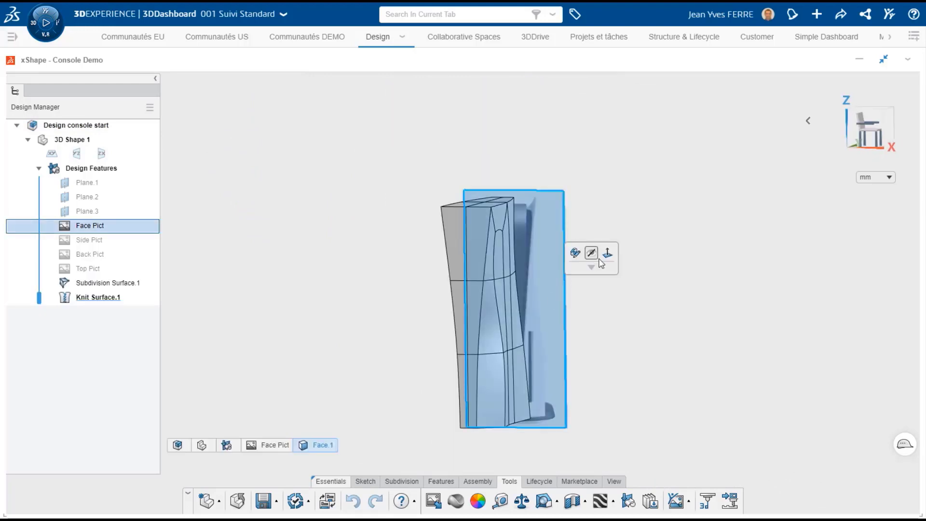
- Insert a new component named "Casing left", placed at the origin and opened for editing
{"action": "left_click", "coordinate": [478, 481]}
{"action": "left_click", "coordinate": [560, 502]}
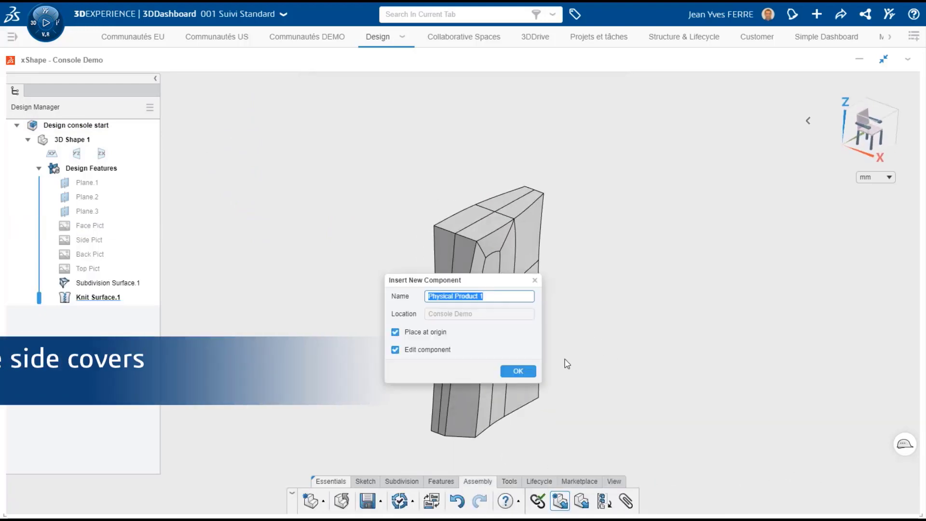
{"action": "type", "text": "Casing left"}
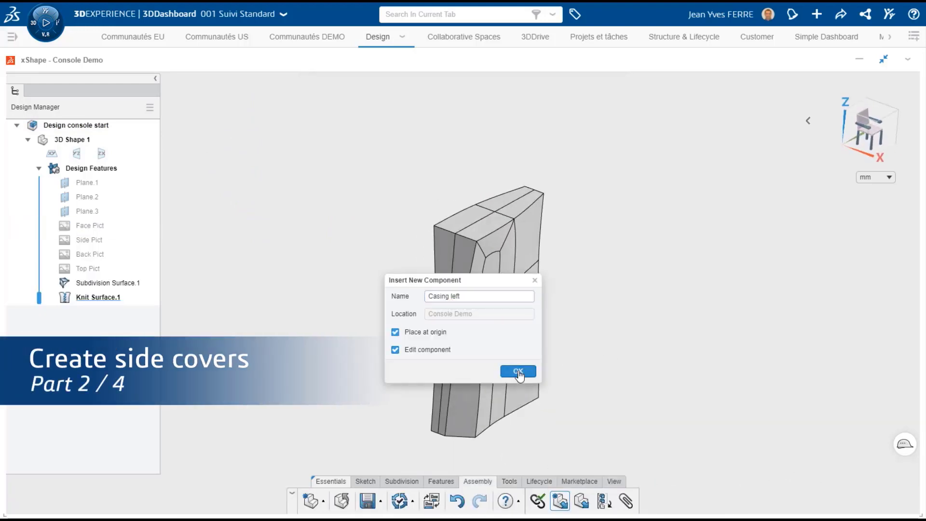
{"action": "left_click", "coordinate": [518, 371]}
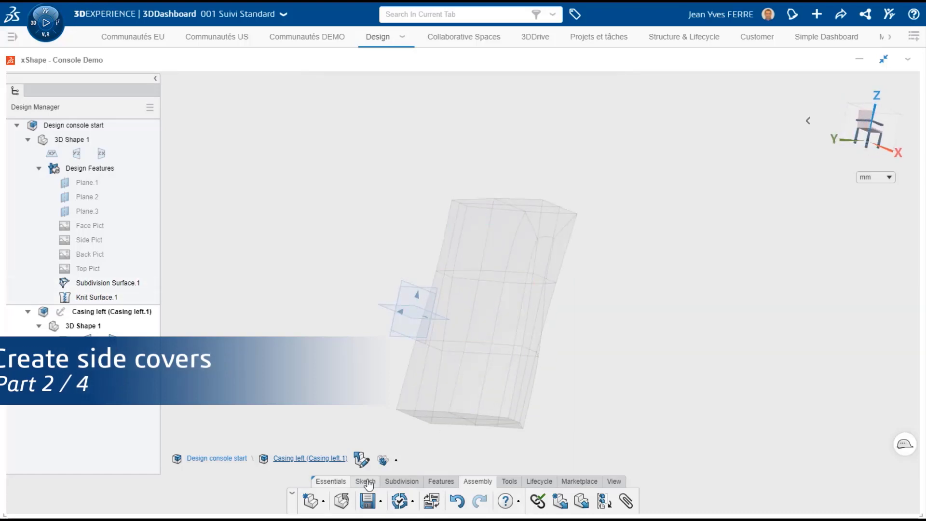
- Offset the six faces on the body's smooth left side by a distance of 0 mm in Casing left
{"action": "left_click", "coordinate": [441, 481]}
{"action": "left_click", "coordinate": [668, 501]}
{"action": "left_click", "coordinate": [485, 231]}
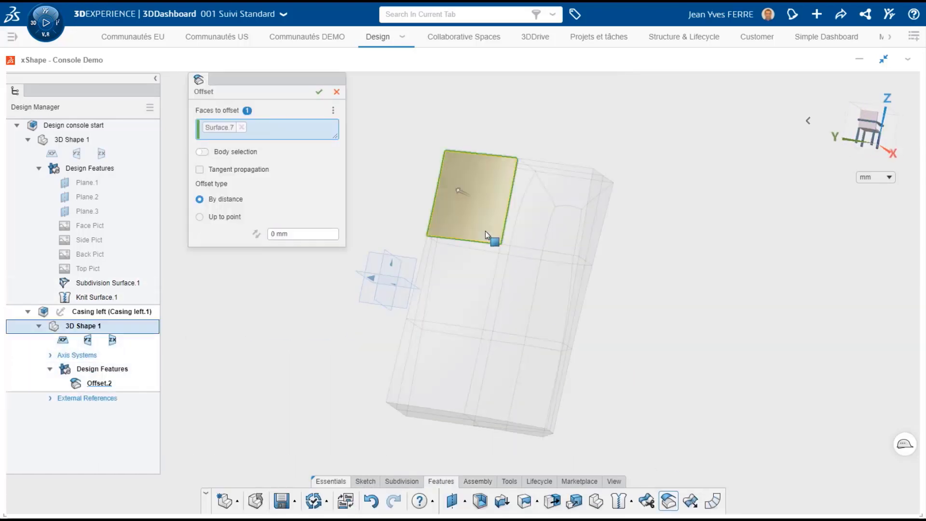
{"action": "left_click", "coordinate": [548, 207]}
{"action": "left_click", "coordinate": [455, 283]}
{"action": "left_click", "coordinate": [524, 290]}
{"action": "left_click", "coordinate": [436, 367]}
{"action": "left_click", "coordinate": [513, 389]}
{"action": "left_click", "coordinate": [319, 92]}
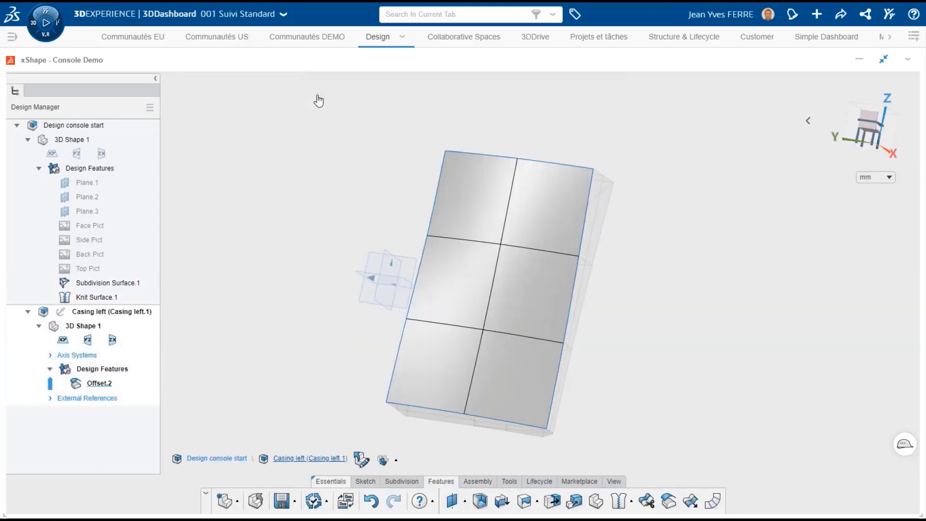
- Thicken the whole left offset surface into a solid cover, with the thickening direction reversed
{"action": "middle_click_drag", "start_coordinate": [705, 337], "coordinate": [448, 340]}
{"action": "left_click", "coordinate": [477, 481]}
{"action": "left_click", "coordinate": [439, 482]}
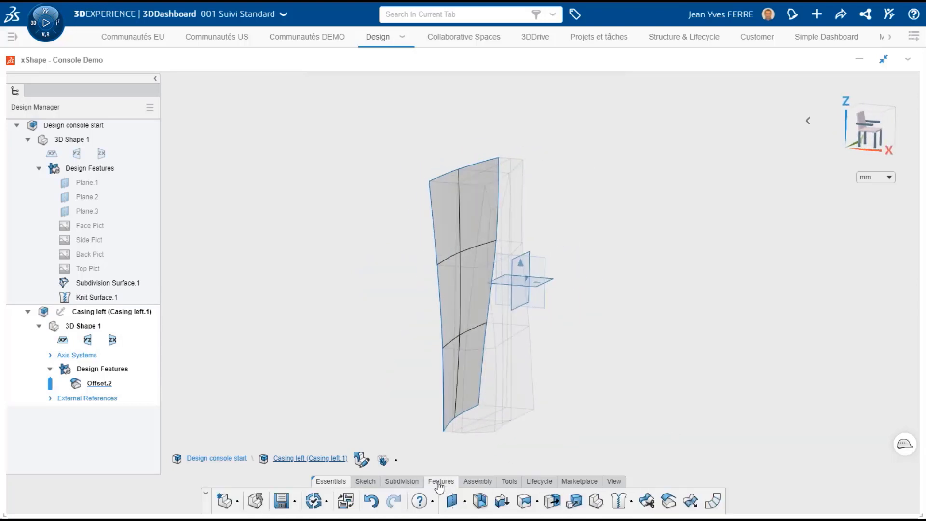
{"action": "left_click", "coordinate": [502, 501]}
{"action": "left_click", "coordinate": [479, 300]}
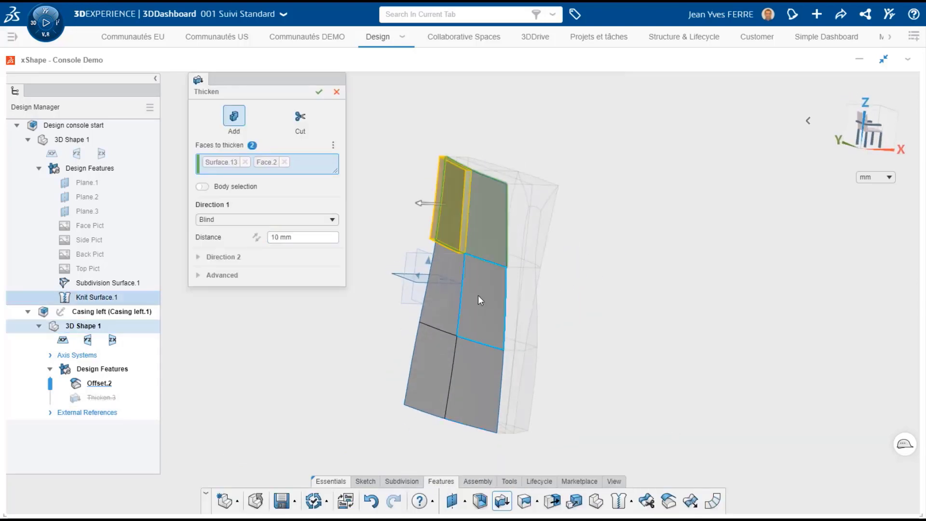
{"action": "left_click", "coordinate": [480, 234]}
{"action": "left_click", "coordinate": [256, 238]}
{"action": "left_click", "coordinate": [320, 93]}
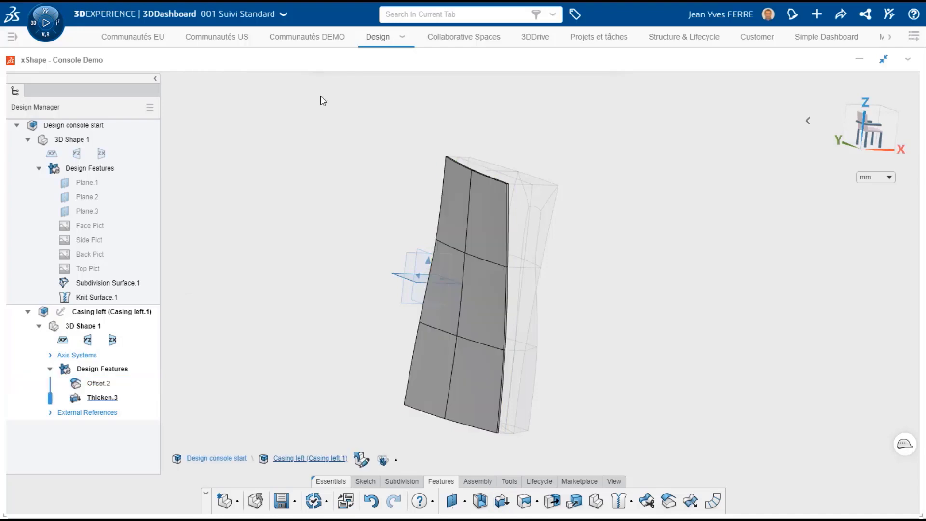
- Insert a new component named "Casing right" under the root product and open it for editing
{"action": "left_click", "coordinate": [477, 481]}
{"action": "left_click", "coordinate": [560, 502]}
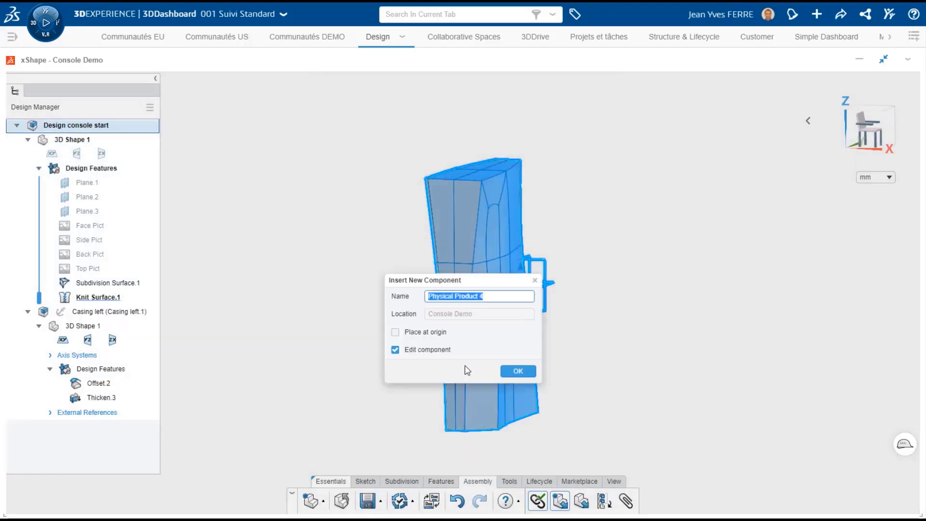
{"action": "left_click", "coordinate": [518, 371]}
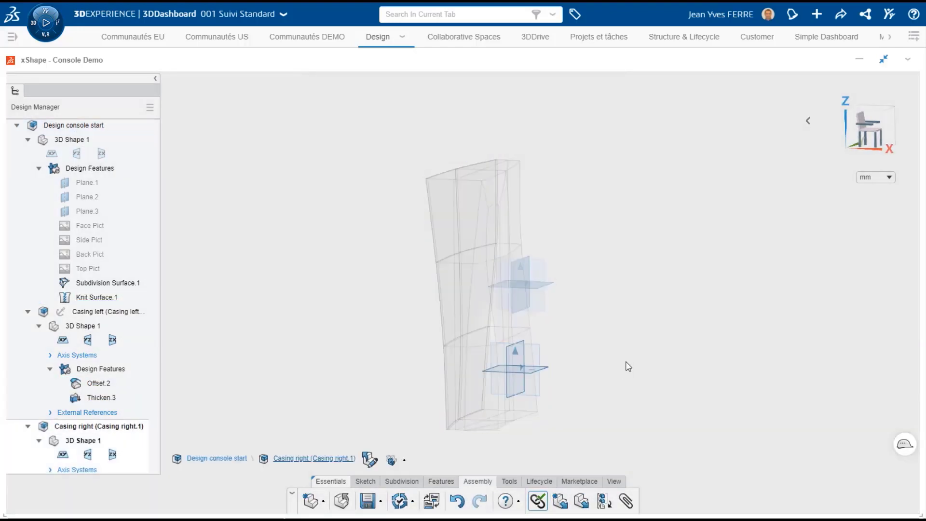
- Offset all faces of the body's right side, including the inset faces, by 0 mm in Casing right
{"action": "left_click", "coordinate": [441, 481]}
{"action": "left_click", "coordinate": [668, 500]}
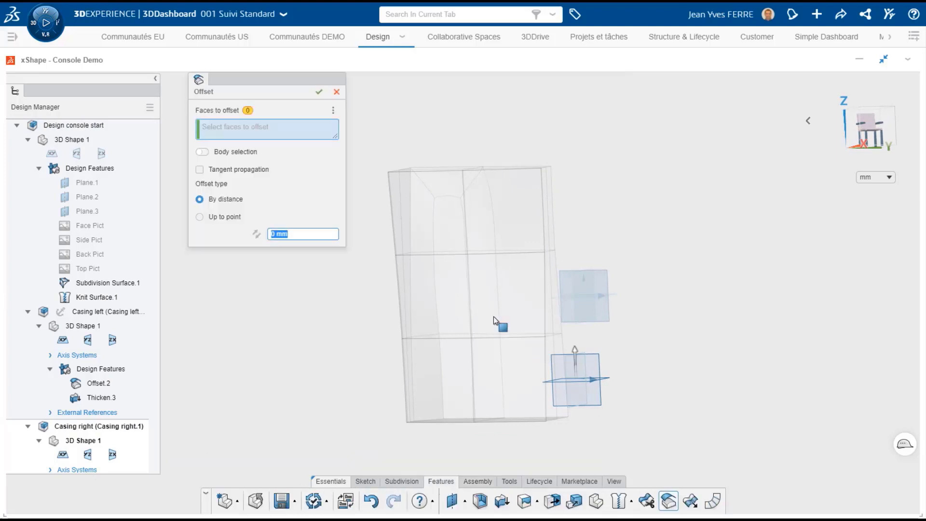
{"action": "left_click", "coordinate": [420, 234]}
{"action": "left_click", "coordinate": [447, 183]}
{"action": "left_click", "coordinate": [524, 223]}
{"action": "left_click", "coordinate": [480, 224]}
{"action": "left_click", "coordinate": [484, 290]}
{"action": "left_click", "coordinate": [526, 292]}
{"action": "left_click", "coordinate": [452, 284]}
{"action": "left_click", "coordinate": [422, 295]}
{"action": "left_click", "coordinate": [425, 374]}
{"action": "left_click", "coordinate": [457, 380]}
{"action": "left_click", "coordinate": [486, 382]}
{"action": "left_click", "coordinate": [527, 381]}
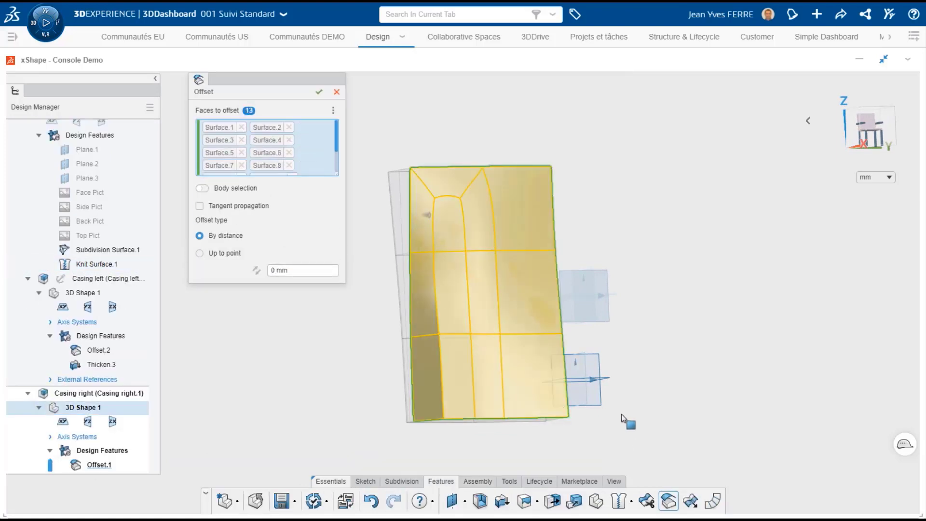
{"action": "middle_click_drag", "start_coordinate": [622, 416], "coordinate": [631, 358]}
{"action": "left_click", "coordinate": [319, 92]}
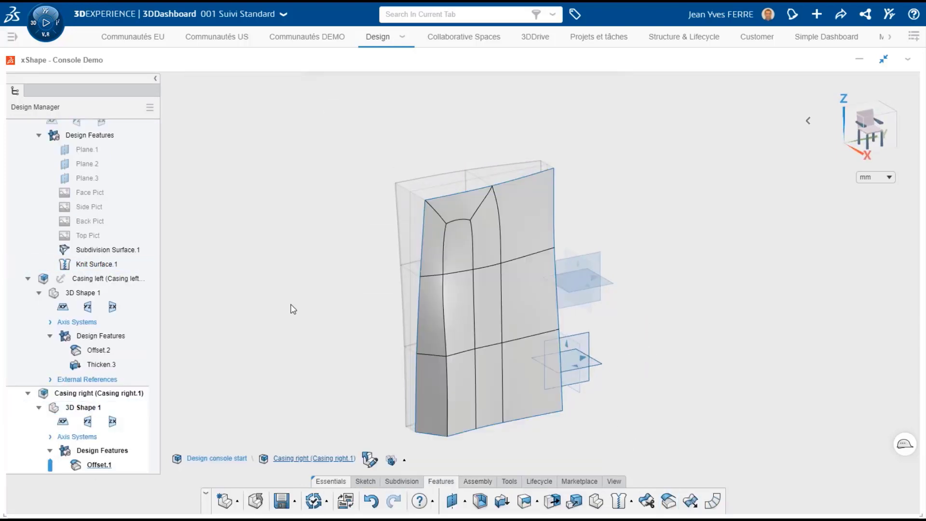
- Thicken the right offset surface by 3 mm using body selection, with the direction reversed
{"action": "left_click", "coordinate": [99, 240]}
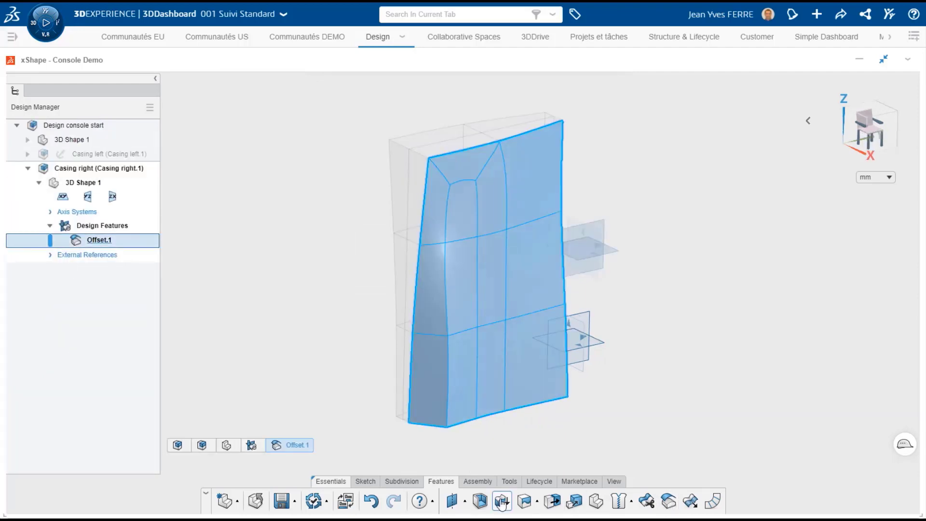
{"action": "left_click", "coordinate": [502, 502]}
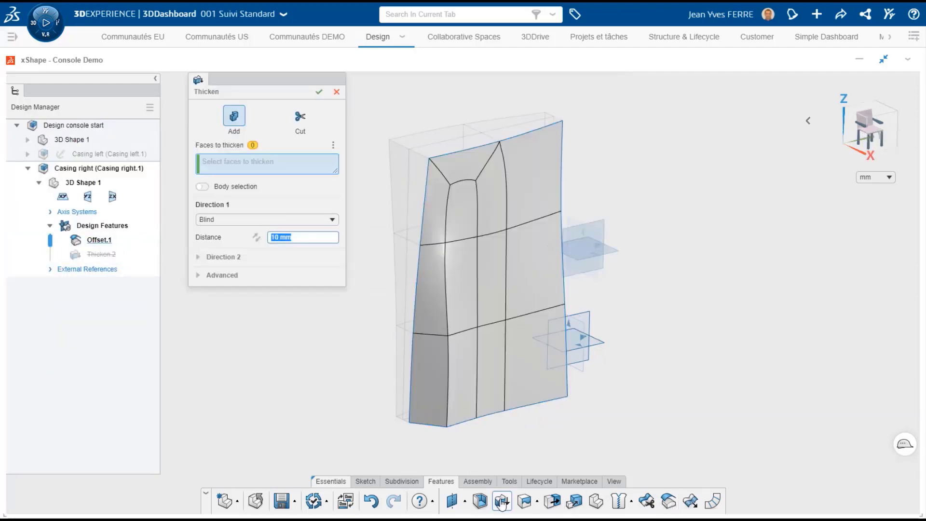
{"action": "left_click", "coordinate": [485, 272]}
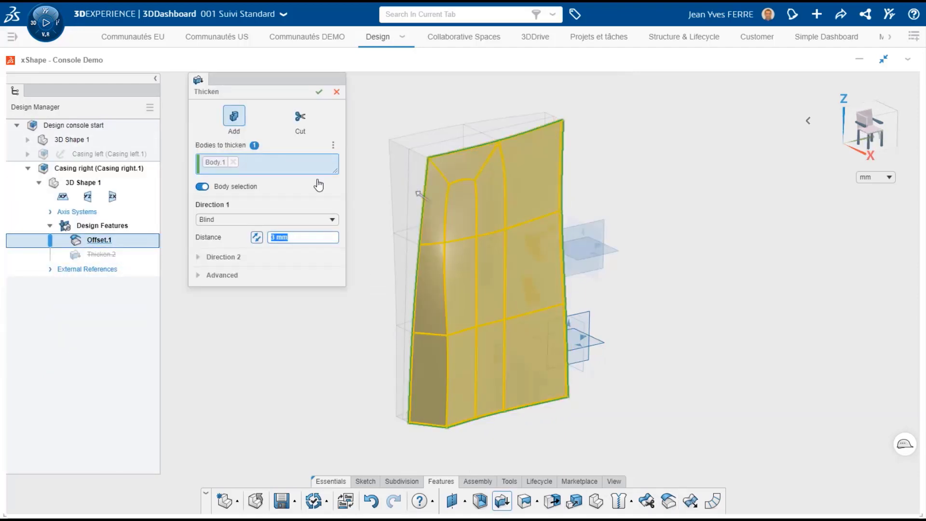
{"action": "left_click", "coordinate": [318, 92]}
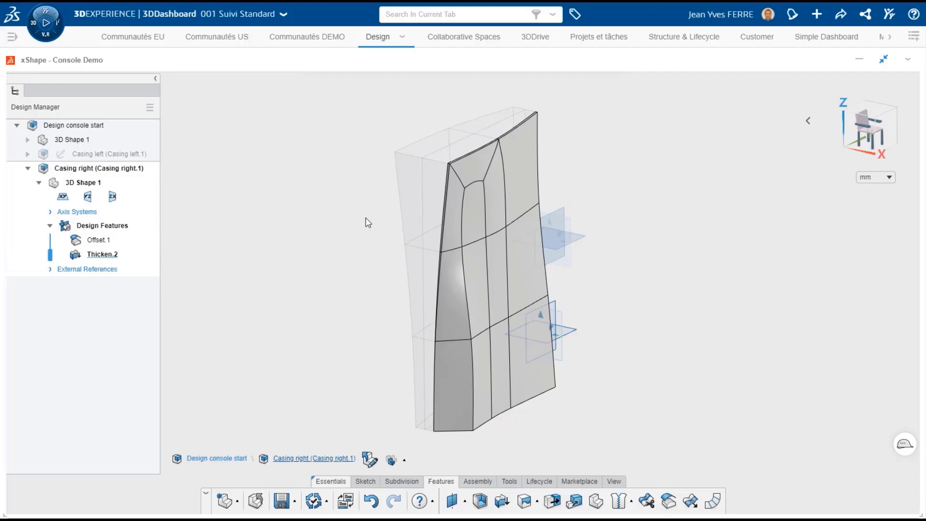
- Hide the root shape's Subdivision Surface.1 and Knit Surface.1
{"action": "left_click", "coordinate": [28, 140]}
{"action": "left_click", "coordinate": [39, 169]}
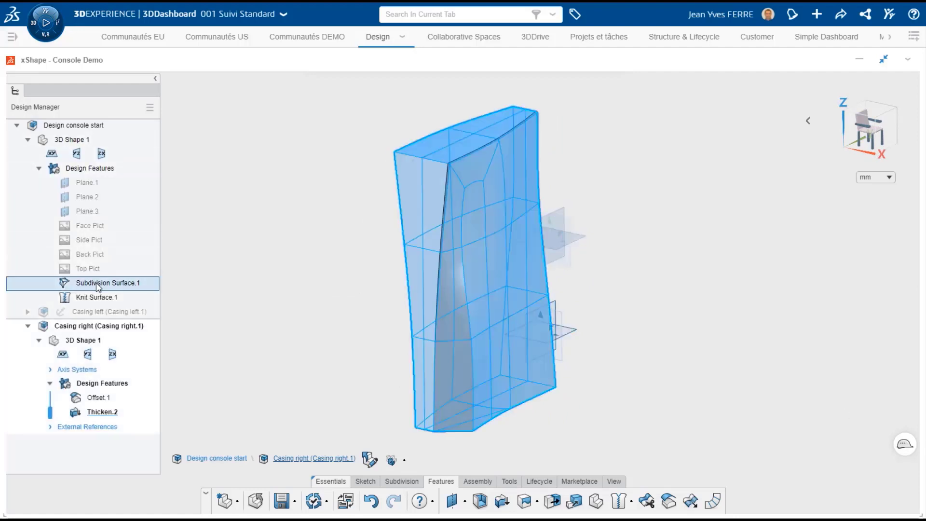
{"action": "left_click", "coordinate": [95, 284]}
{"action": "left_click", "coordinate": [153, 253]}
{"action": "left_click", "coordinate": [27, 327]}
- Activate the root product and insert a new component named "Box", placed at the origin and opened for editing
{"action": "double_click", "coordinate": [92, 124]}
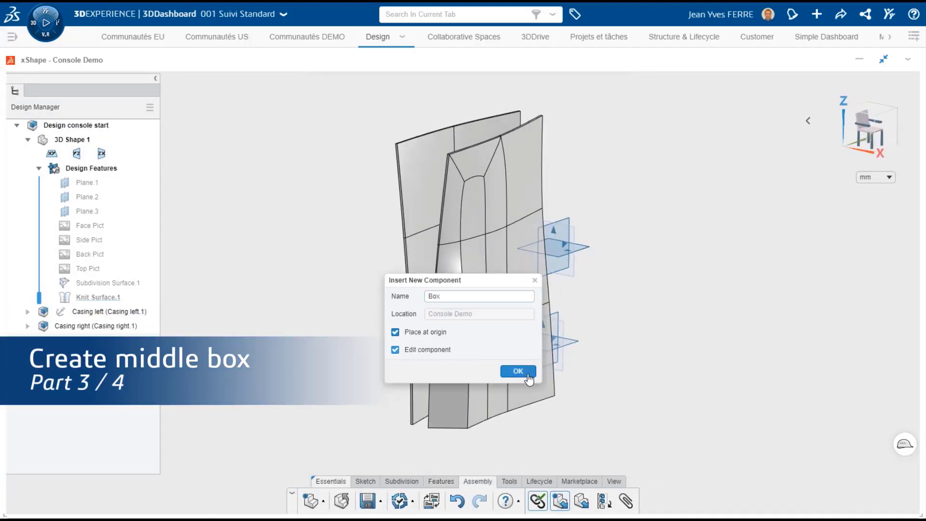
{"action": "left_click", "coordinate": [527, 376]}
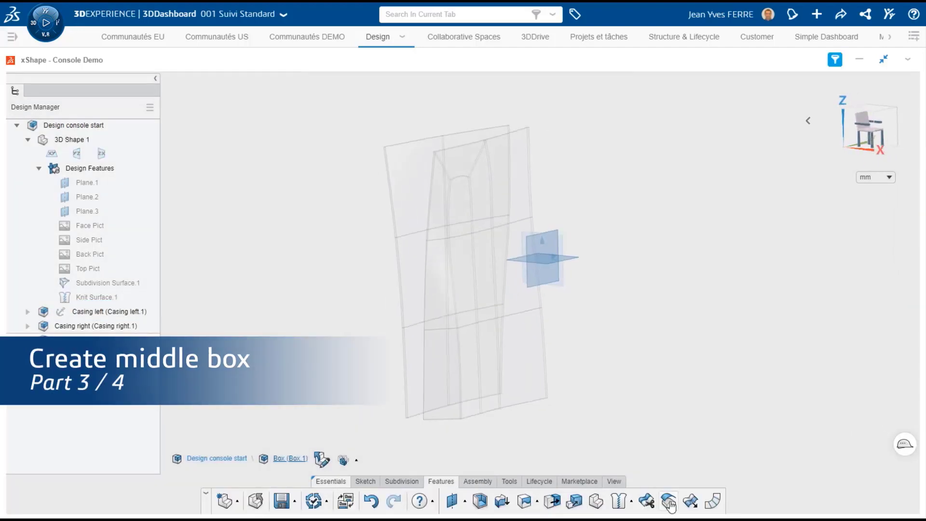
- Offset the six inner faces of Casing left by 0 mm in Box, and hide that casing and the new offset
{"action": "left_click", "coordinate": [668, 503]}
{"action": "left_click", "coordinate": [413, 203]}
{"action": "left_click", "coordinate": [475, 183]}
{"action": "left_click", "coordinate": [444, 272]}
{"action": "middle_click_drag", "start_coordinate": [446, 290], "coordinate": [501, 318]}
{"action": "left_click", "coordinate": [475, 362]}
{"action": "left_click", "coordinate": [527, 284]}
{"action": "left_click", "coordinate": [543, 343]}
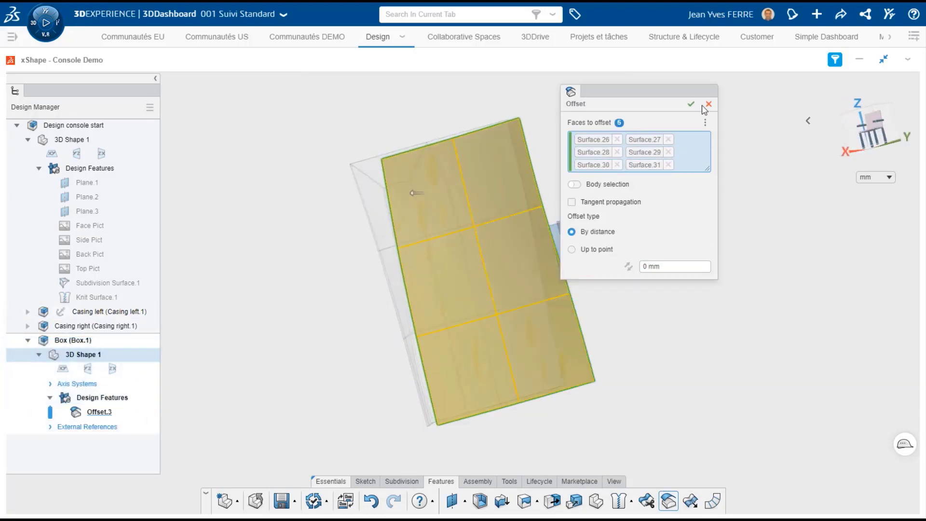
{"action": "left_click", "coordinate": [691, 104]}
{"action": "left_click", "coordinate": [111, 411]}
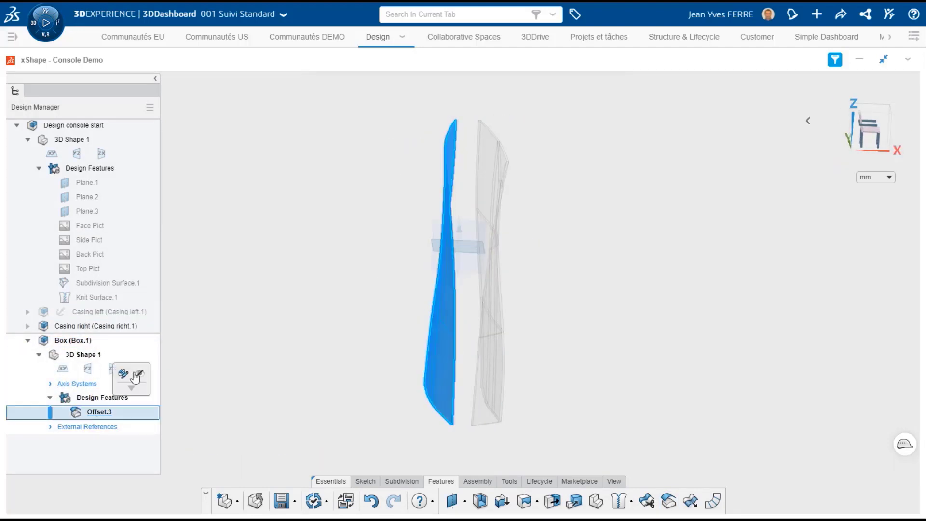
{"action": "left_click", "coordinate": [137, 375]}
- Offset all inner faces of Casing right, including the inset faces, by 0 mm in Box
{"action": "middle_click_drag", "start_coordinate": [280, 352], "coordinate": [415, 374]}
{"action": "left_click", "coordinate": [669, 501]}
{"action": "left_click", "coordinate": [441, 211]}
{"action": "left_click", "coordinate": [496, 200]}
{"action": "left_click", "coordinate": [528, 198]}
{"action": "left_click", "coordinate": [553, 190]}
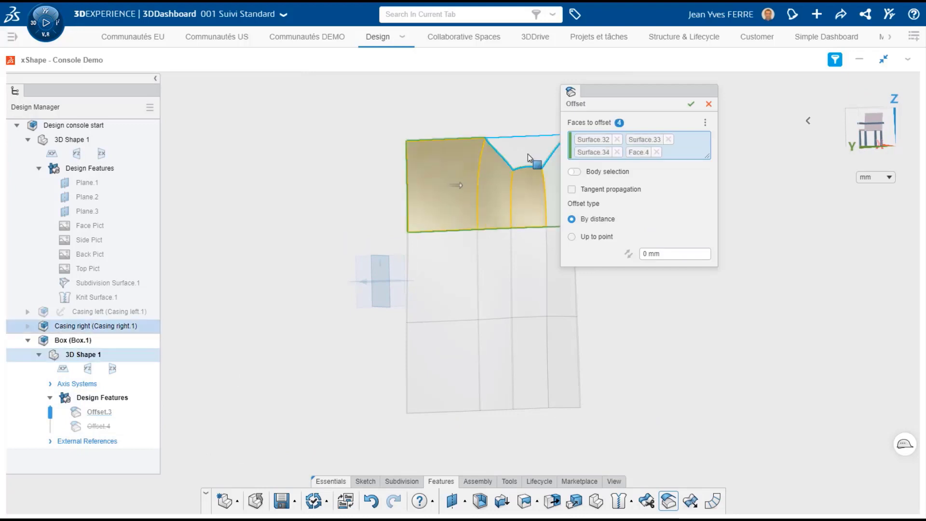
{"action": "left_click", "coordinate": [528, 158]}
{"action": "left_click", "coordinate": [555, 270]}
{"action": "left_click", "coordinate": [529, 273]}
{"action": "left_click", "coordinate": [531, 359]}
{"action": "left_click", "coordinate": [564, 355]}
{"action": "left_click", "coordinate": [449, 289]}
{"action": "left_click", "coordinate": [496, 290]}
{"action": "left_click", "coordinate": [495, 357]}
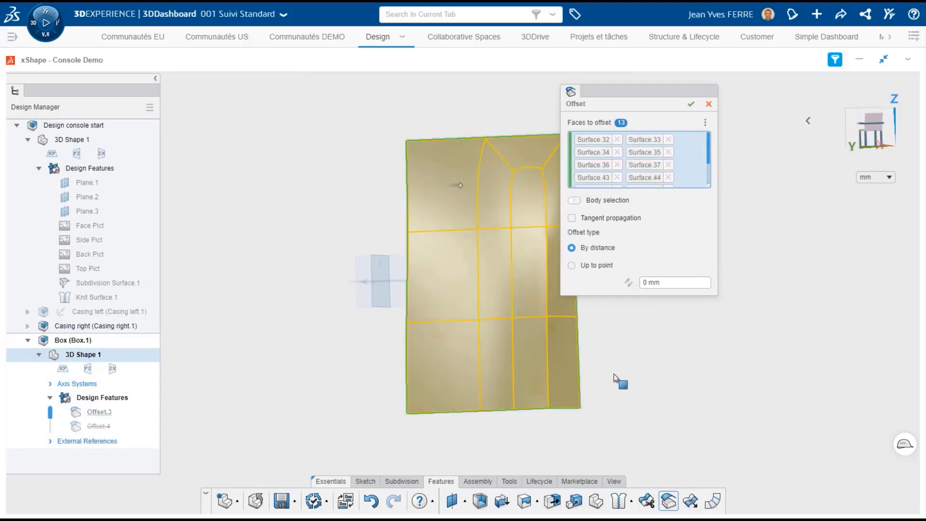
{"action": "left_click", "coordinate": [691, 104]}
- Hide Casing right and show the box's first offset surface again
{"action": "middle_click_drag", "start_coordinate": [685, 193], "coordinate": [550, 251]}
{"action": "left_click", "coordinate": [103, 327]}
{"action": "left_click", "coordinate": [127, 282]}
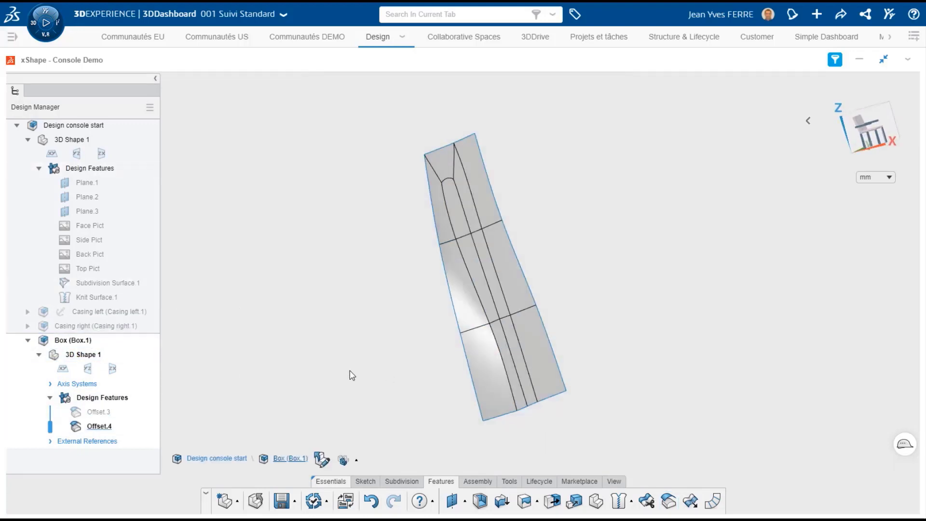
{"action": "mouse_move", "coordinate": [207, 382]}
{"action": "middle_mouse_down"}
{"action": "mouse_move", "coordinate": [379, 405]}
{"action": "mouse_move", "coordinate": [368, 362]}
{"action": "middle_mouse_up"}
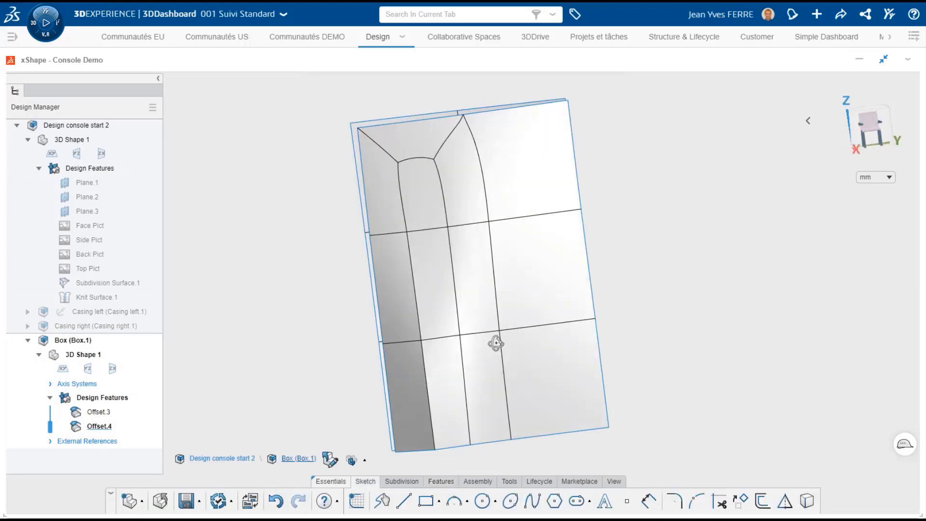
- Sketch a rectangle over the casing surfaces on the box's YZ plane and dimension its height at 370 mm
{"action": "middle_click_drag", "start_coordinate": [495, 344], "coordinate": [574, 338]}
{"action": "left_click", "coordinate": [426, 501]}
{"action": "left_click", "coordinate": [581, 123]}
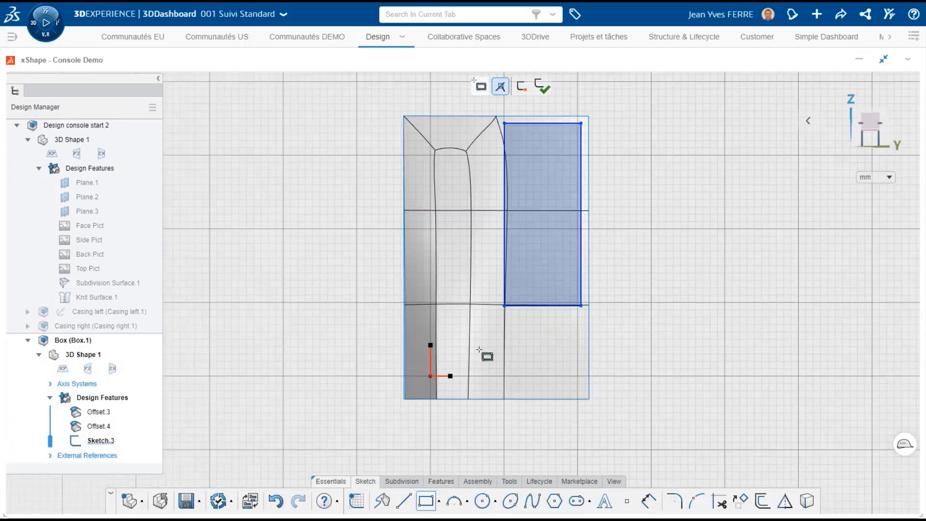
{"action": "left_click", "coordinate": [417, 392]}
{"action": "left_click", "coordinate": [649, 501]}
{"action": "left_click", "coordinate": [581, 270]}
{"action": "left_click", "coordinate": [643, 253]}
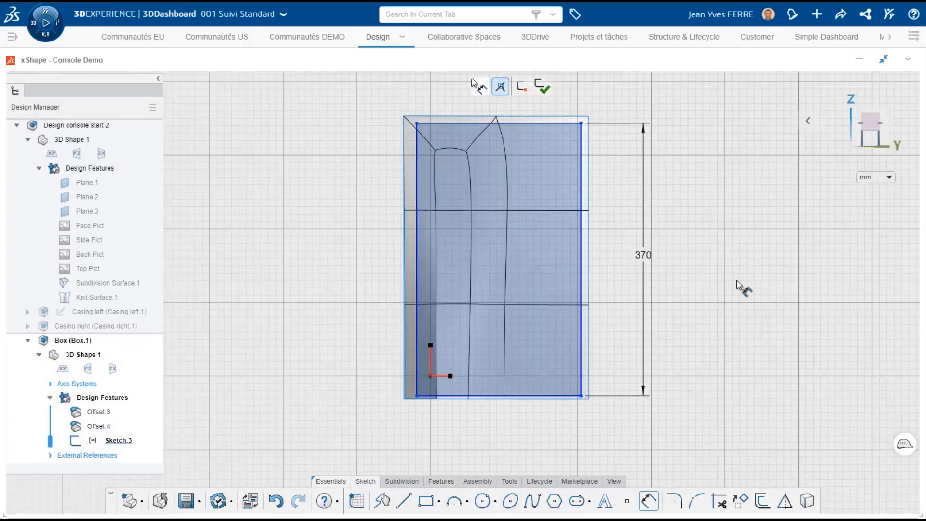
- Complete the rectangle with a 220 mm width, 10 mm and 7 mm edge distances, and an 80 mm rounded upper corner
{"action": "left_click", "coordinate": [587, 425]}
{"action": "type", "text": "10"}
{"action": "key", "text": "Return"}
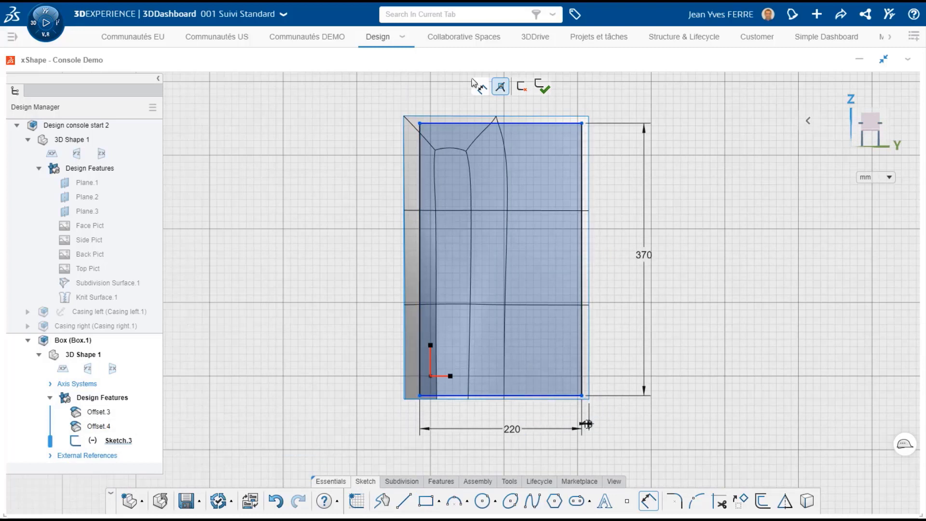
{"action": "type", "text": "7"}
{"action": "key", "text": "Return"}
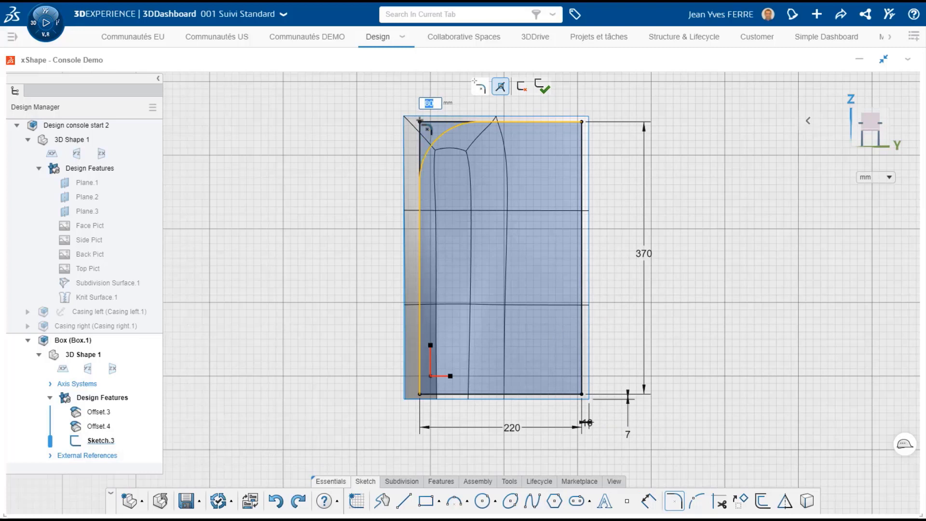
{"action": "left_click", "coordinate": [543, 89]}
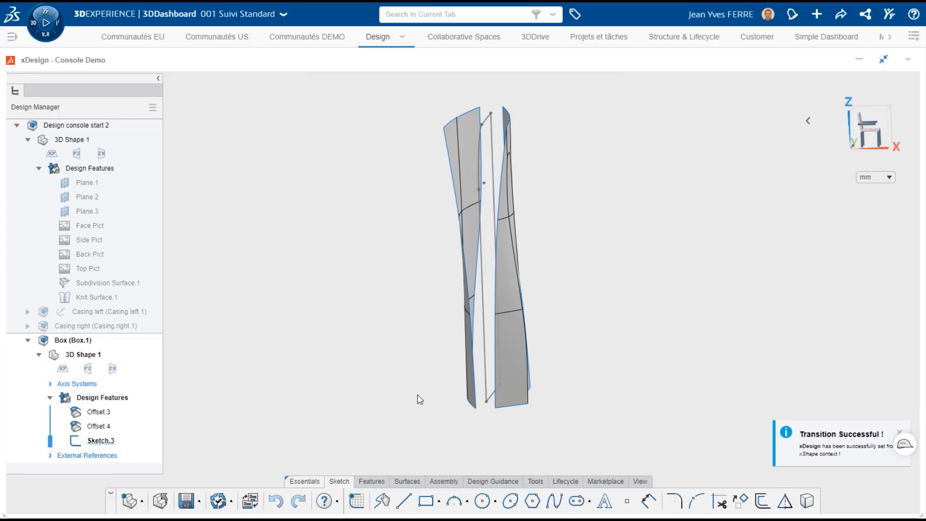
- Extrude the box sketch as a solid in both directions up to the two offset surfaces, with 0.2 mm offset on each side
{"action": "left_click", "coordinate": [900, 434]}
{"action": "left_click", "coordinate": [101, 440]}
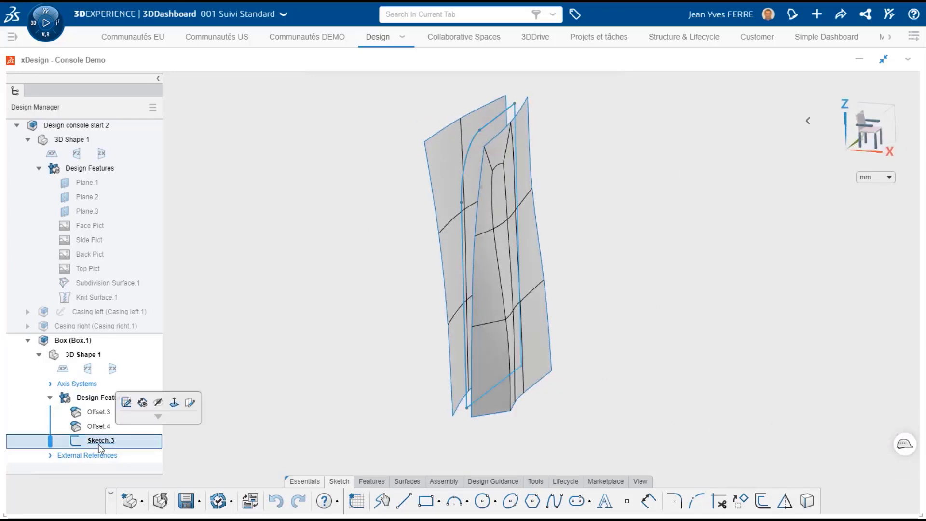
{"action": "left_click", "coordinate": [127, 403]}
{"action": "left_click", "coordinate": [267, 235]}
{"action": "left_click", "coordinate": [268, 322]}
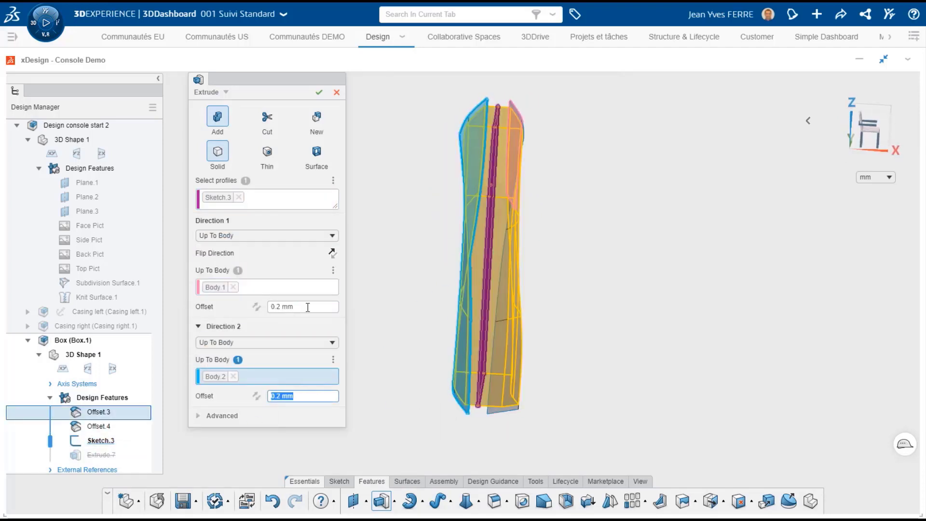
{"action": "left_click", "coordinate": [319, 92]}
{"action": "left_click", "coordinate": [28, 340]}
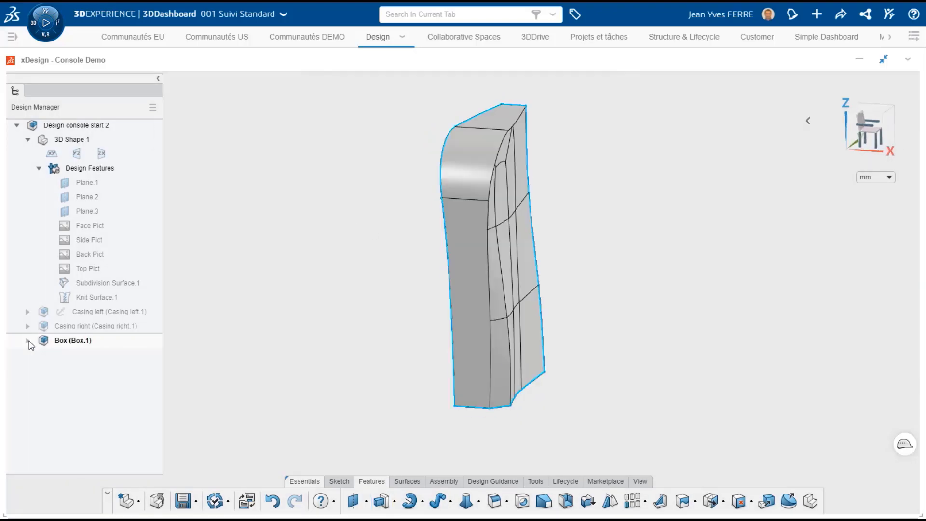
- Activate Casing left and select its four corner edges for a constant fillet
{"action": "double_click", "coordinate": [89, 312]}
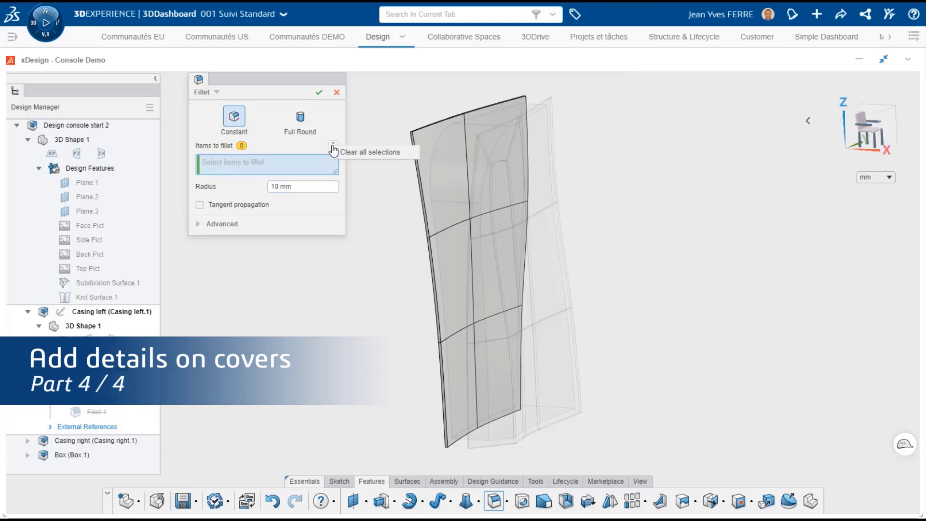
{"action": "scroll", "coordinate": [412, 133], "scroll_direction": "up", "scroll_amount": 4}
{"action": "scroll", "coordinate": [413, 140], "scroll_direction": "up", "scroll_amount": 5}
{"action": "left_click", "coordinate": [407, 110]}
{"action": "scroll", "coordinate": [434, 145], "scroll_direction": "down", "scroll_amount": 4}
{"action": "middle_click_drag", "start_coordinate": [676, 145], "coordinate": [569, 217]}
{"action": "scroll", "coordinate": [767, 100], "scroll_direction": "up", "scroll_amount": 5}
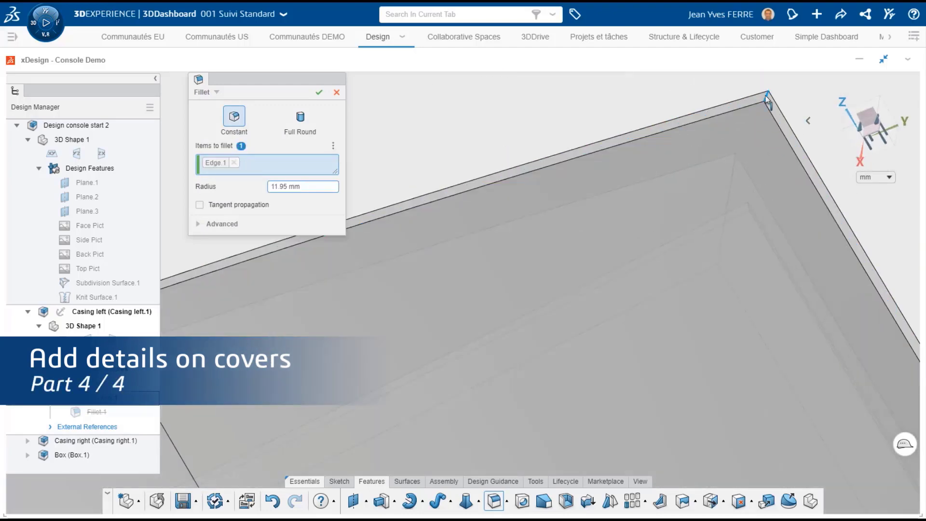
{"action": "left_click", "coordinate": [767, 98]}
{"action": "scroll", "coordinate": [767, 99], "scroll_direction": "down", "scroll_amount": 5}
{"action": "scroll", "coordinate": [540, 381], "scroll_direction": "up", "scroll_amount": 5}
{"action": "left_click", "coordinate": [542, 382]}
{"action": "scroll", "coordinate": [542, 382], "scroll_direction": "down", "scroll_amount": 5}
{"action": "middle_click_drag", "start_coordinate": [542, 376], "coordinate": [498, 314]}
{"action": "scroll", "coordinate": [294, 433], "scroll_direction": "up", "scroll_amount": 5}
{"action": "left_click", "coordinate": [296, 433]}
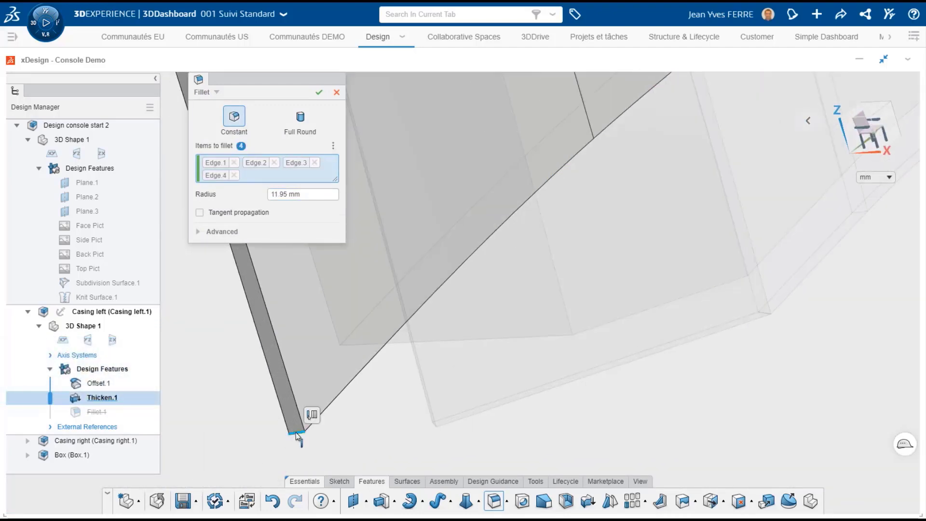
- Adjust the radius of Casing left's four corner fillets to about 13.2 mm and apply the fillet
{"action": "left_click", "coordinate": [305, 194]}
{"action": "type", "text": "15"}
{"action": "key", "text": "Return"}
{"action": "middle_click_drag", "start_coordinate": [393, 417], "coordinate": [357, 410]}
{"action": "left_click_drag", "start_coordinate": [307, 410], "coordinate": [328, 385]}
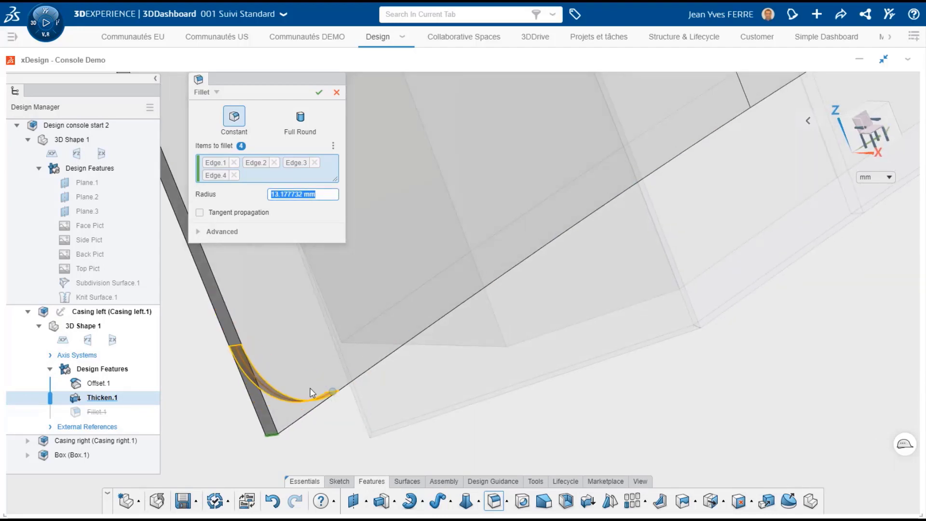
{"action": "scroll", "coordinate": [529, 257], "scroll_direction": "down", "scroll_amount": 5}
{"action": "middle_click_drag", "start_coordinate": [698, 271], "coordinate": [538, 176]}
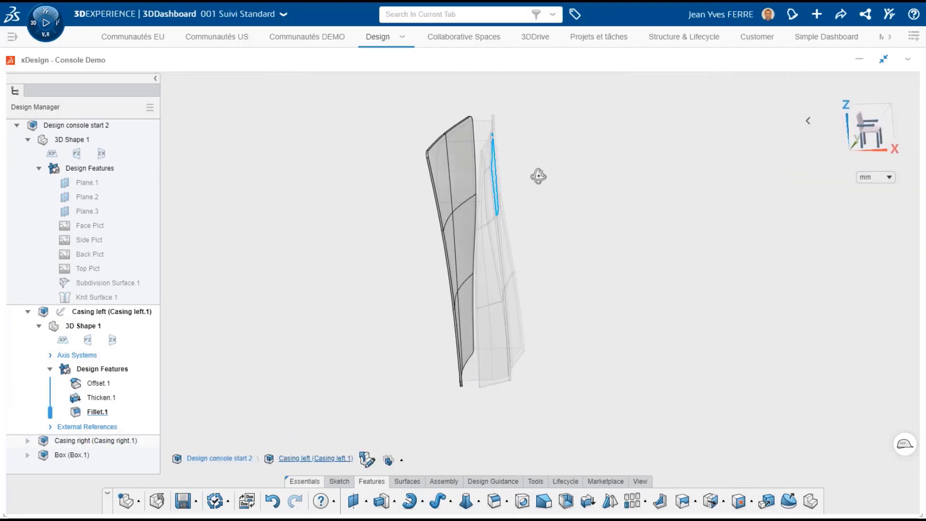
- Activate Casing right and round its four corner edges with a constant 10 mm fillet
{"action": "scroll", "coordinate": [538, 176], "scroll_direction": "up", "scroll_amount": 2}
{"action": "double_click", "coordinate": [87, 441]}
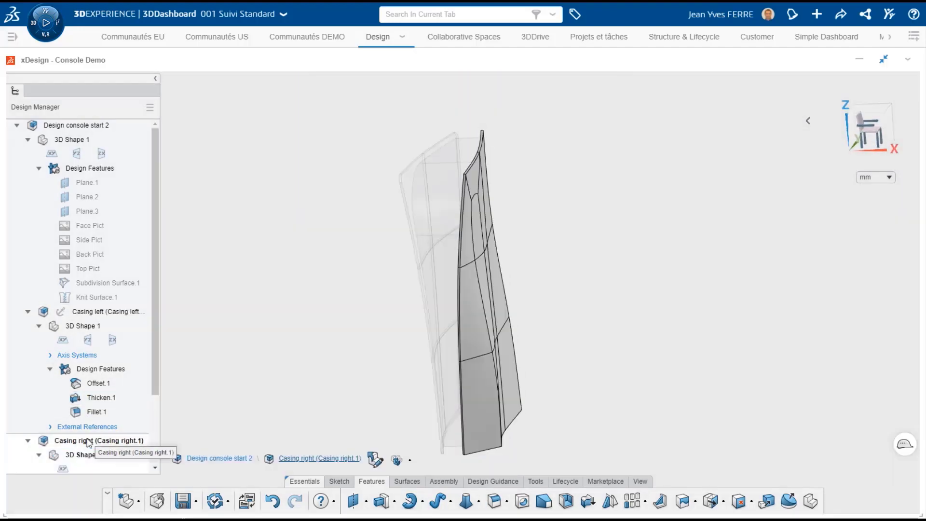
{"action": "scroll", "coordinate": [129, 427], "scroll_direction": "down", "scroll_amount": 2}
{"action": "left_click", "coordinate": [494, 500]}
{"action": "scroll", "coordinate": [463, 176], "scroll_direction": "up", "scroll_amount": 6}
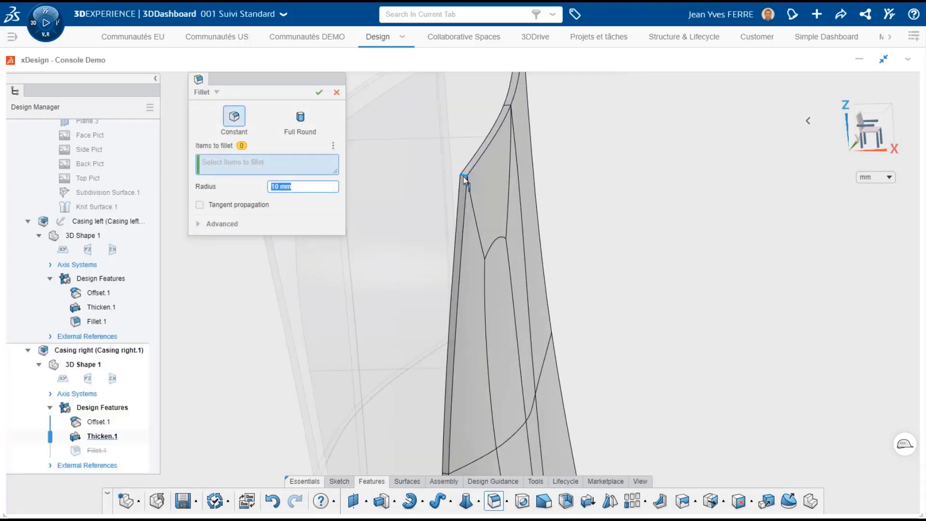
{"action": "left_click", "coordinate": [463, 176]}
{"action": "middle_click_drag", "start_coordinate": [545, 203], "coordinate": [436, 311]}
{"action": "scroll", "coordinate": [438, 314], "scroll_direction": "down", "scroll_amount": 6}
{"action": "middle_click_drag", "start_coordinate": [548, 424], "coordinate": [526, 381]}
{"action": "scroll", "coordinate": [493, 439], "scroll_direction": "up", "scroll_amount": 6}
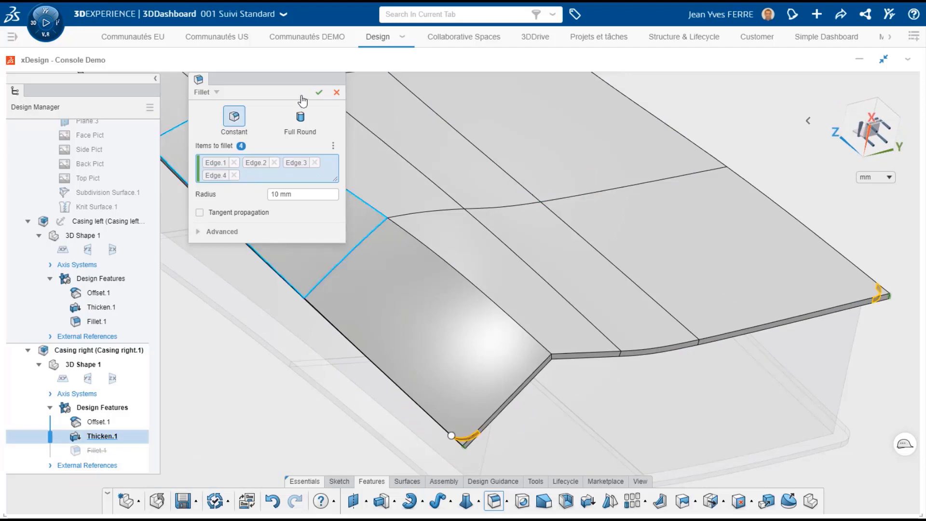
{"action": "left_click", "coordinate": [319, 92]}
{"action": "scroll", "coordinate": [456, 306], "scroll_direction": "down", "scroll_amount": 6}
{"action": "middle_click_drag", "start_coordinate": [440, 205], "coordinate": [518, 255]}
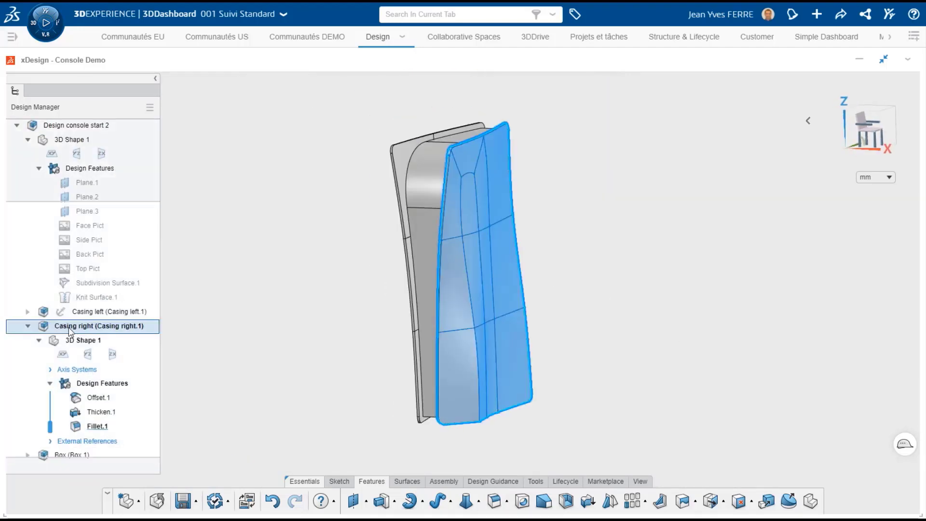
- Activate Casing right again and create a reference plane offset 350 mm from its ZX plane
{"action": "double_click", "coordinate": [68, 326]}
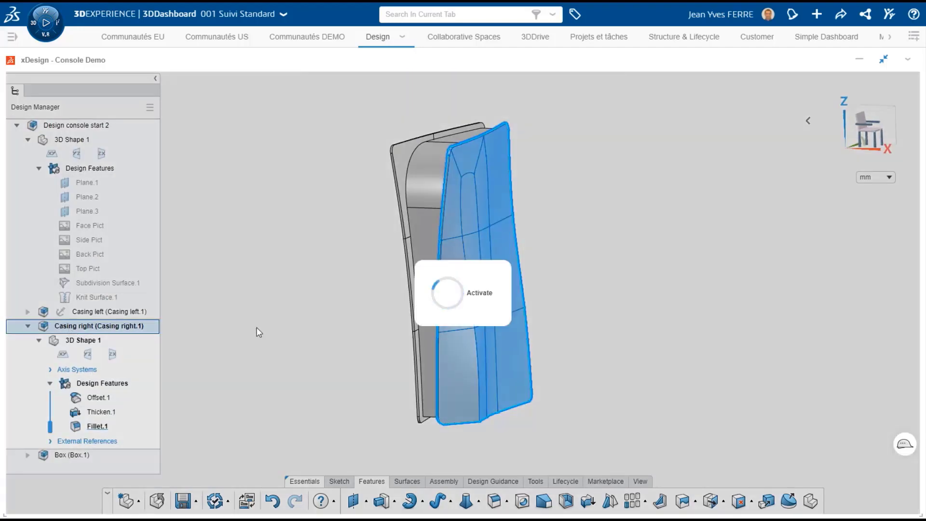
{"action": "middle_click_drag", "start_coordinate": [245, 243], "coordinate": [273, 327]}
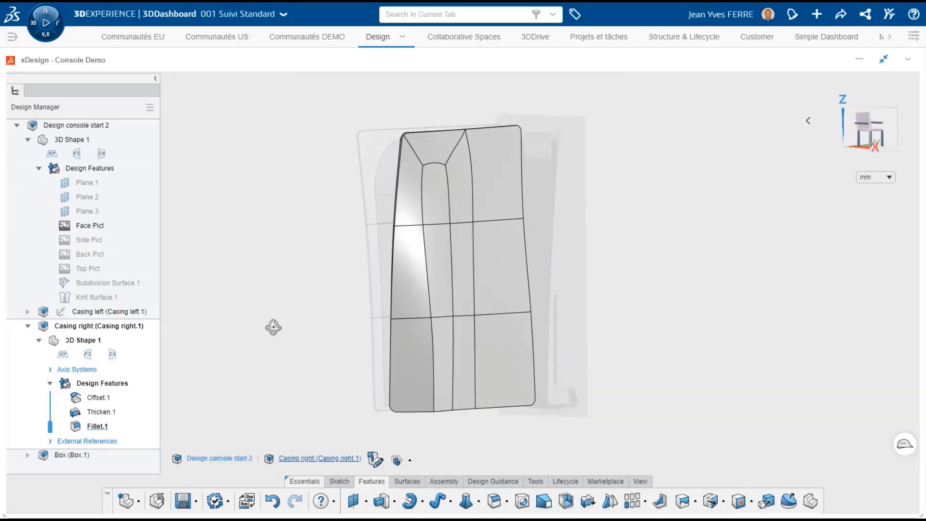
{"action": "left_click", "coordinate": [113, 355]}
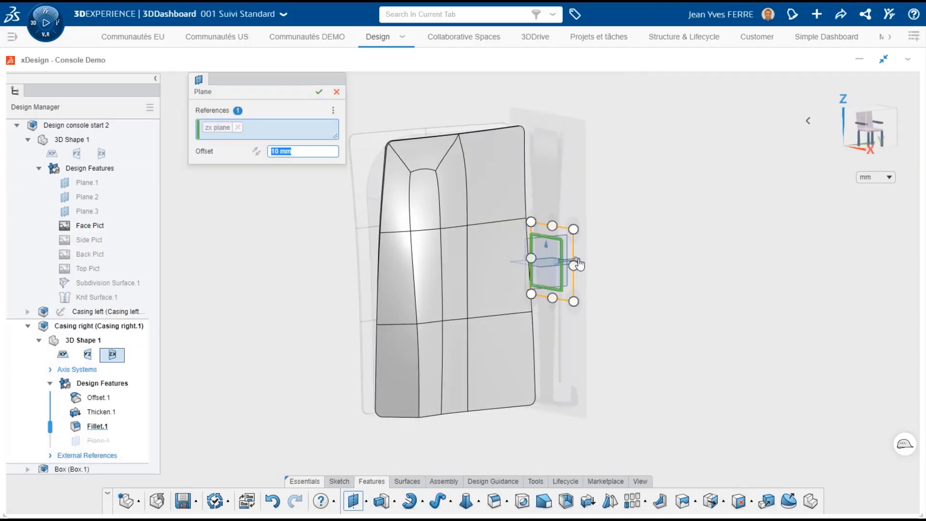
{"action": "middle_click_drag", "start_coordinate": [359, 304], "coordinate": [426, 382]}
{"action": "type", "text": "350"}
{"action": "key", "text": "Return"}
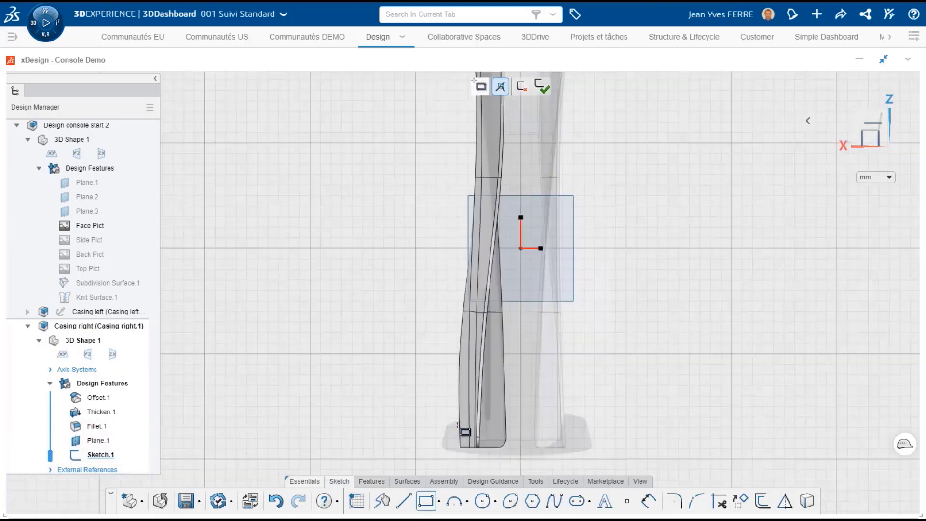
- Sketch a narrow vertical rectangle on the new plane, tracing the disc slot on the lower part of Casing right
{"action": "scroll", "coordinate": [457, 426], "scroll_direction": "up", "scroll_amount": 3}
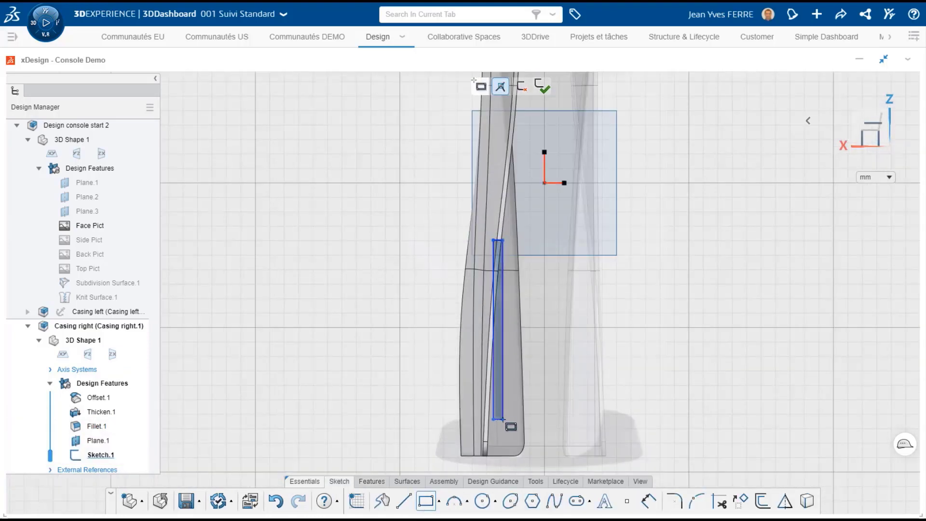
{"action": "left_click", "coordinate": [504, 419]}
{"action": "scroll", "coordinate": [506, 419], "scroll_direction": "up", "scroll_amount": 5}
{"action": "scroll", "coordinate": [466, 421], "scroll_direction": "down", "scroll_amount": 5}
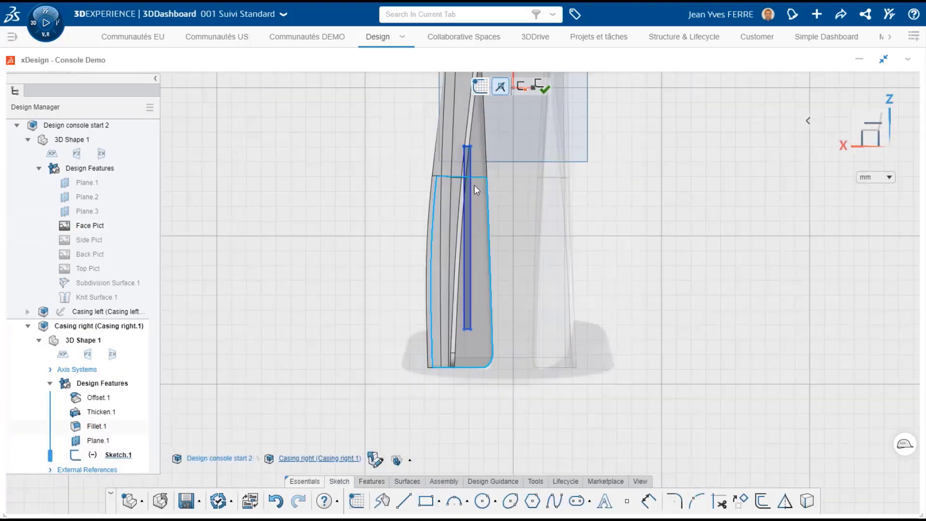
{"action": "scroll", "coordinate": [484, 187], "scroll_direction": "up", "scroll_amount": 5}
{"action": "scroll", "coordinate": [568, 352], "scroll_direction": "down", "scroll_amount": 8}
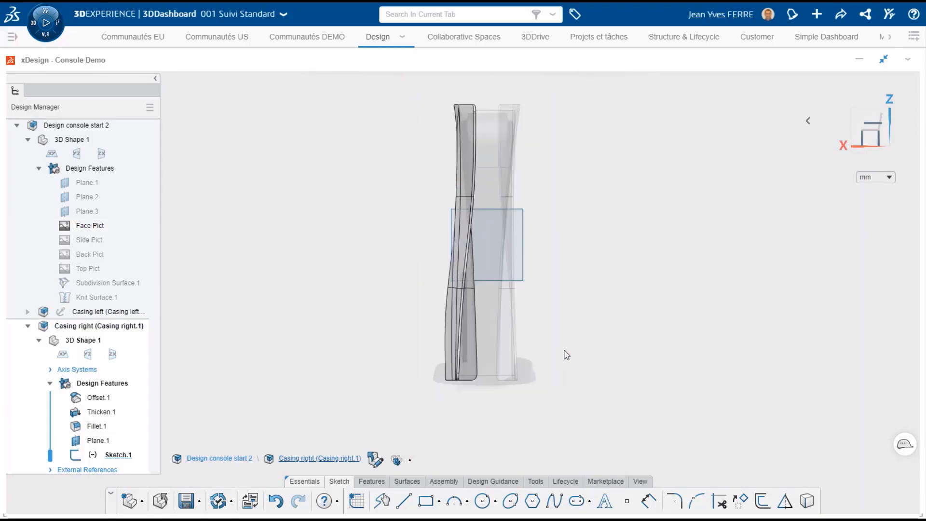
{"action": "middle_click_drag", "start_coordinate": [740, 282], "coordinate": [641, 289]}
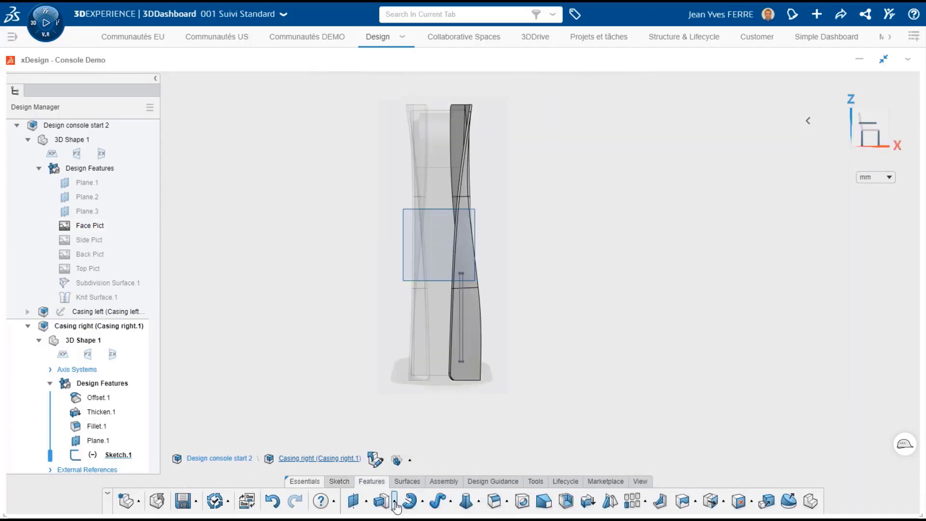
- Cut the disc slot profile through Casing right with a blind extrude cut of 100 mm
{"action": "left_click", "coordinate": [395, 503]}
{"action": "left_click", "coordinate": [396, 478]}
{"action": "scroll", "coordinate": [466, 353], "scroll_direction": "up", "scroll_amount": 5}
{"action": "left_click", "coordinate": [462, 349]}
{"action": "mouse_move", "coordinate": [466, 353]}
{"action": "middle_mouse_down"}
{"action": "mouse_move", "coordinate": [458, 340]}
{"action": "mouse_move", "coordinate": [602, 321]}
{"action": "middle_mouse_up"}
{"action": "scroll", "coordinate": [459, 340], "scroll_direction": "down", "scroll_amount": 4}
{"action": "left_click_drag", "start_coordinate": [488, 231], "coordinate": [415, 205]}
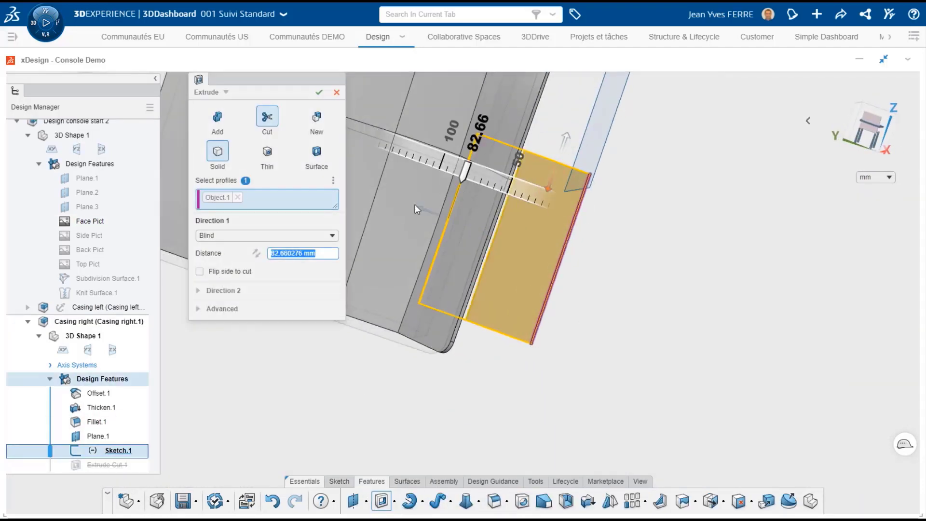
{"action": "middle_click_drag", "start_coordinate": [415, 208], "coordinate": [362, 319]}
{"action": "type", "text": "100"}
{"action": "left_click", "coordinate": [319, 93]}
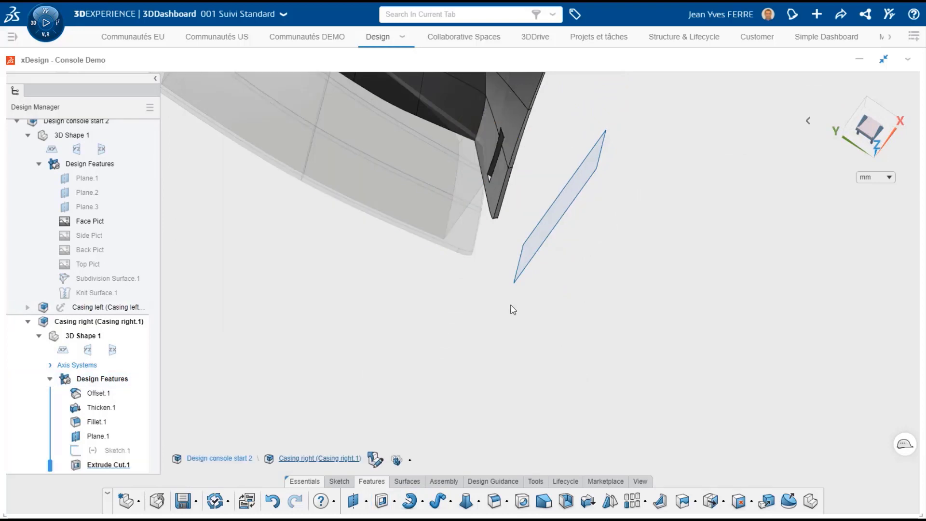
- Hide the offset reference plane of Casing right and activate the root product
{"action": "left_click", "coordinate": [891, 149]}
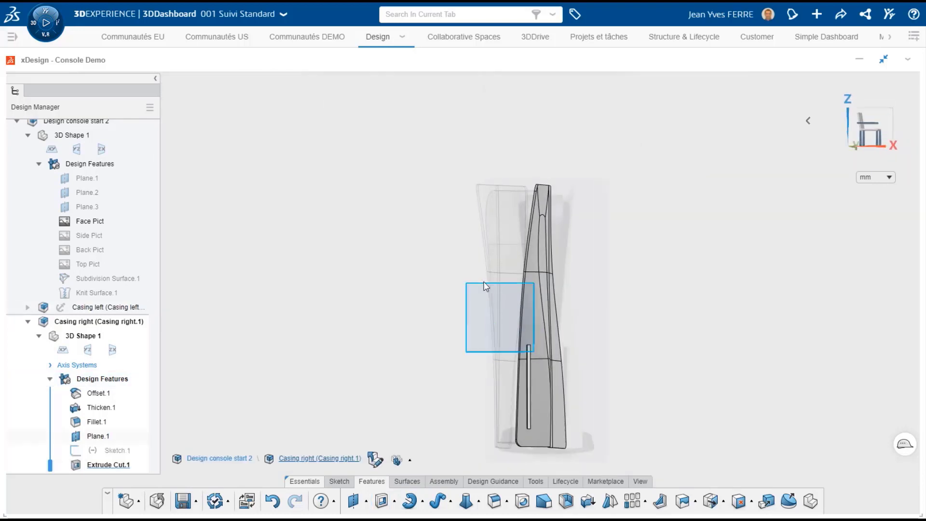
{"action": "left_click", "coordinate": [484, 283]}
{"action": "left_click", "coordinate": [514, 263]}
{"action": "double_click", "coordinate": [692, 341]}
- Hide the Face Pict reference picture and fit the console in the view
{"action": "mouse_move", "coordinate": [465, 343]}
{"action": "middle_mouse_down"}
{"action": "mouse_move", "coordinate": [479, 343]}
{"action": "mouse_move", "coordinate": [454, 345]}
{"action": "middle_mouse_up"}
{"action": "left_click", "coordinate": [609, 246]}
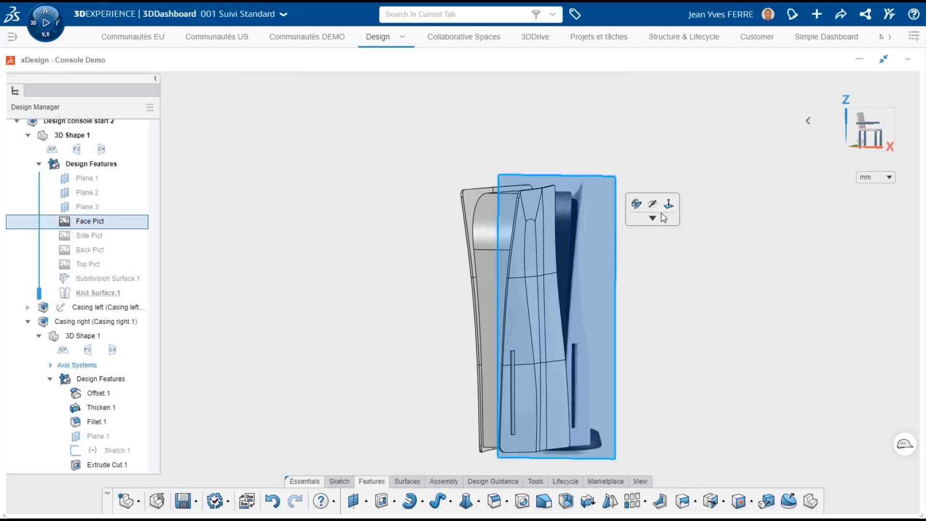
{"action": "left_click", "coordinate": [654, 205]}
{"action": "key", "text": "f"}
{"action": "scroll", "coordinate": [456, 273], "scroll_direction": "up", "scroll_amount": 1}
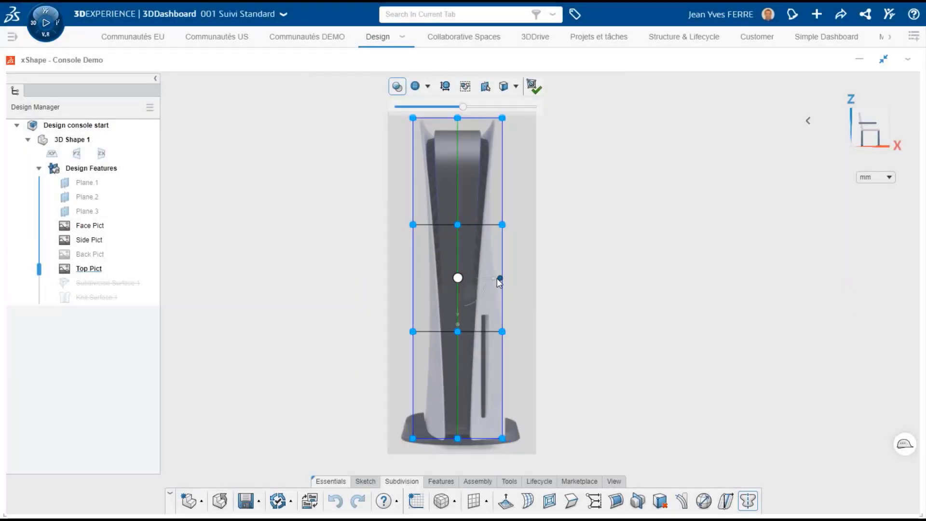
- Narrow the subdivision body symmetrically over the face picture and adjust its lower outer point
{"action": "left_click_drag", "start_coordinate": [498, 279], "coordinate": [493, 277]}
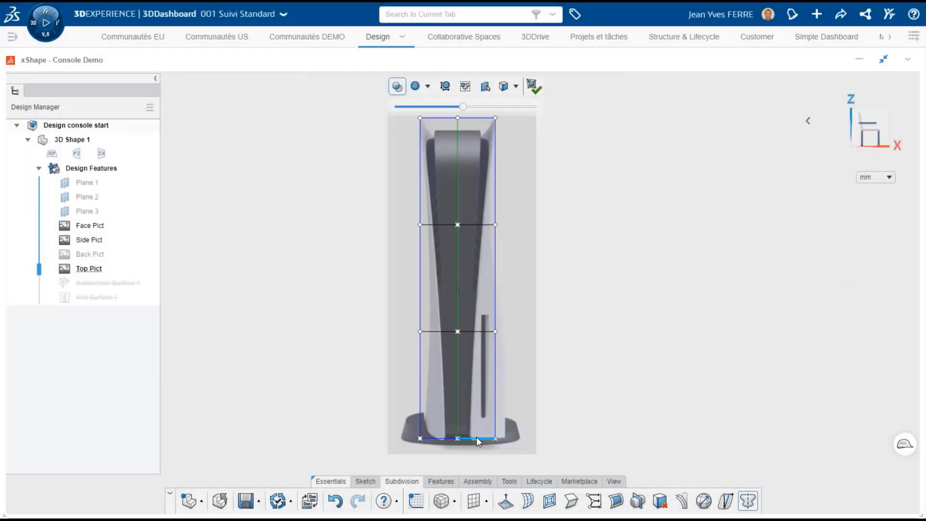
{"action": "left_click_drag", "start_coordinate": [497, 441], "coordinate": [472, 438]}
{"action": "left_click", "coordinate": [471, 334]}
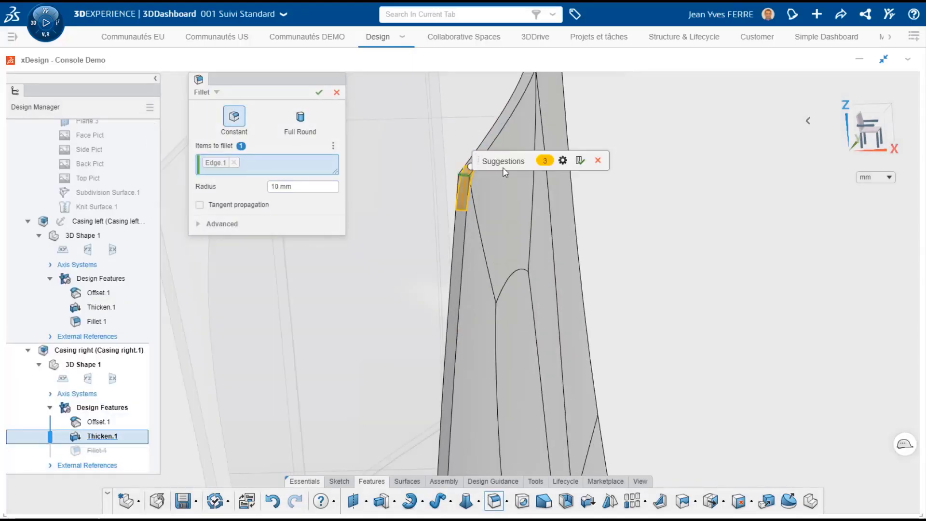
{"action": "scroll", "coordinate": [538, 217], "scroll_direction": "down", "scroll_amount": 4}
{"action": "middle_click_drag", "start_coordinate": [543, 212], "coordinate": [507, 357]}
{"action": "scroll", "coordinate": [465, 449], "scroll_direction": "up", "scroll_amount": 5}
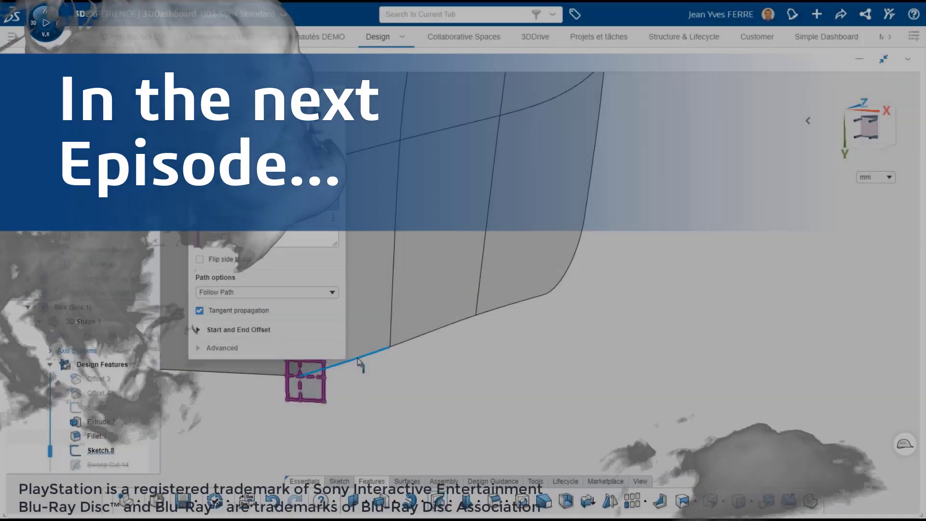
- Pick the adjoining edges of the box as the path for the sweep cut of the square profile
{"action": "left_click", "coordinate": [358, 358]}
{"action": "left_click", "coordinate": [384, 327]}
{"action": "middle_click_drag", "start_coordinate": [416, 362], "coordinate": [410, 252]}
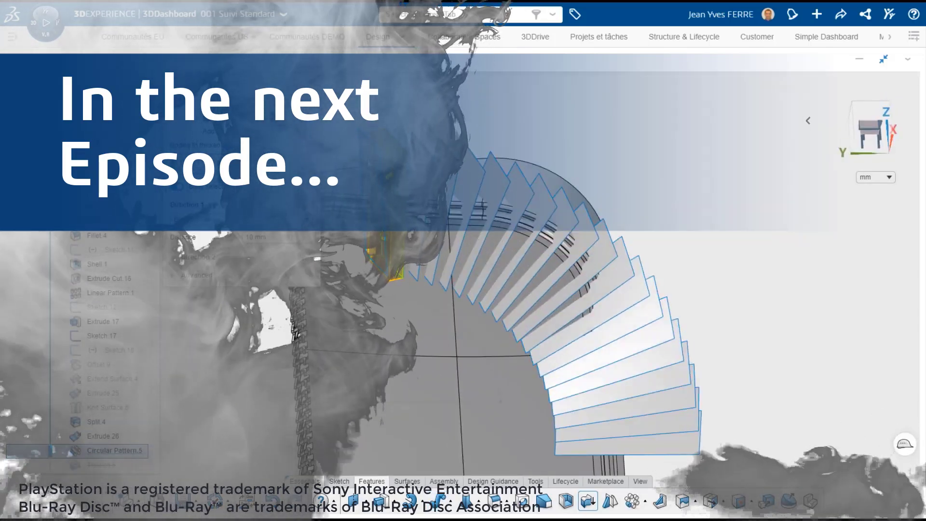
- Select the circularly patterned fin surfaces around the rounded corner to give them a 10 mm thickness
{"action": "left_click", "coordinate": [449, 165]}
{"action": "left_click", "coordinate": [473, 171]}
{"action": "left_click", "coordinate": [521, 192]}
{"action": "left_click", "coordinate": [545, 204]}
{"action": "left_click", "coordinate": [567, 216]}
{"action": "left_click", "coordinate": [607, 247]}
{"action": "left_click", "coordinate": [643, 317]}
{"action": "left_click", "coordinate": [656, 352]}
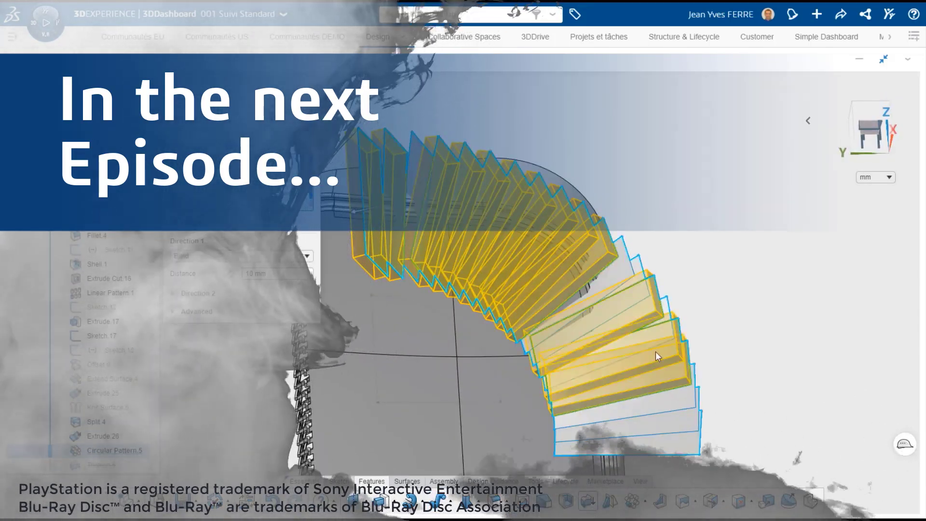
{"action": "left_click", "coordinate": [649, 329]}
{"action": "left_click", "coordinate": [630, 290]}
{"action": "left_click", "coordinate": [620, 266]}
{"action": "left_click", "coordinate": [679, 401]}
{"action": "left_click", "coordinate": [689, 421]}
{"action": "left_click", "coordinate": [687, 441]}
{"action": "left_click", "coordinate": [405, 251]}
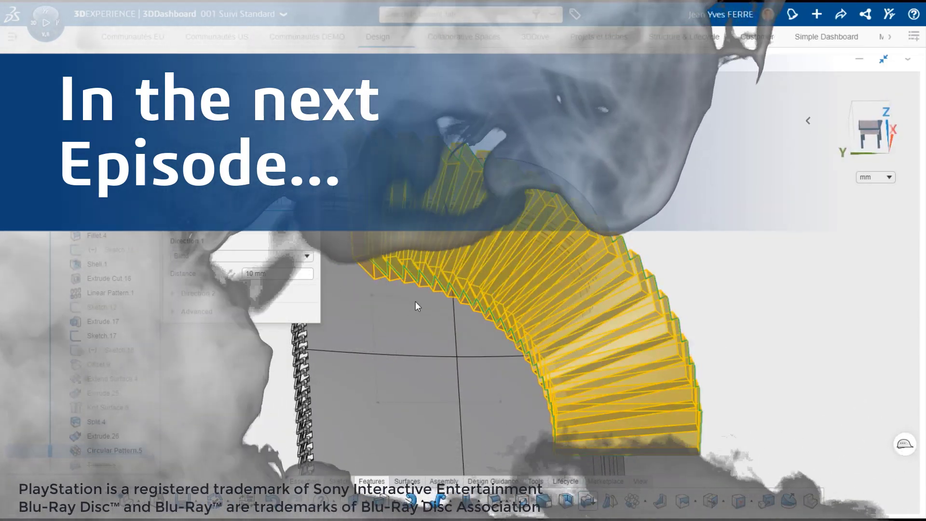